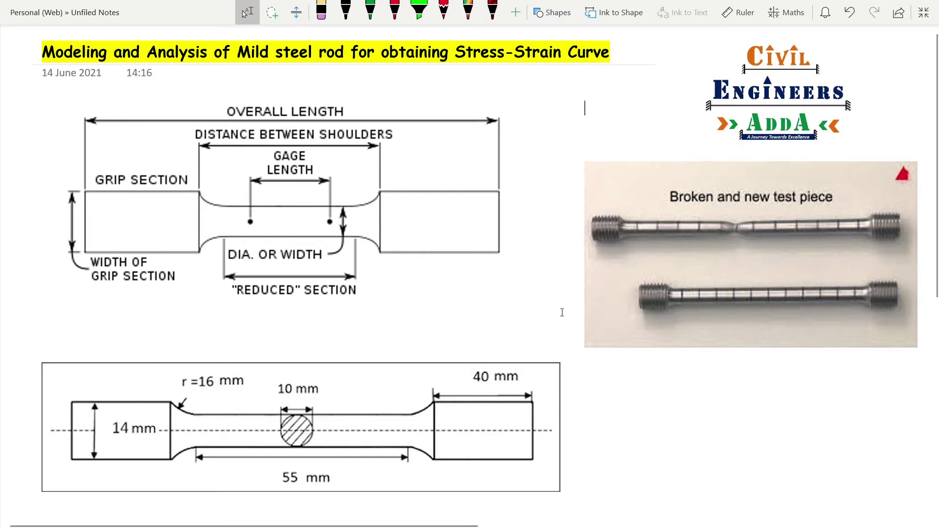
Annotate the specimen notes in black pen: tick the grip section, overall length, shoulder distance and broken test piece, and bound the piece's reduced length.
left_click(351, 16)
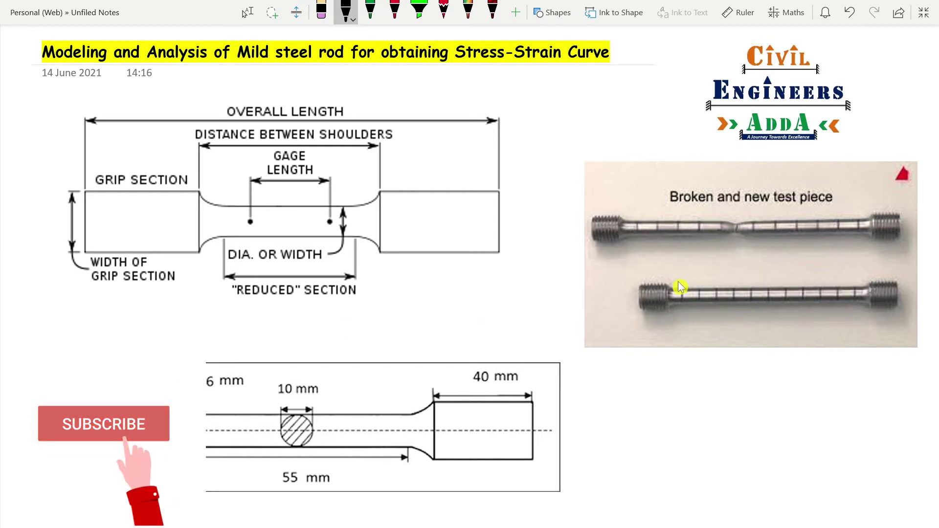
left_click_drag(575, 254, 640, 263)
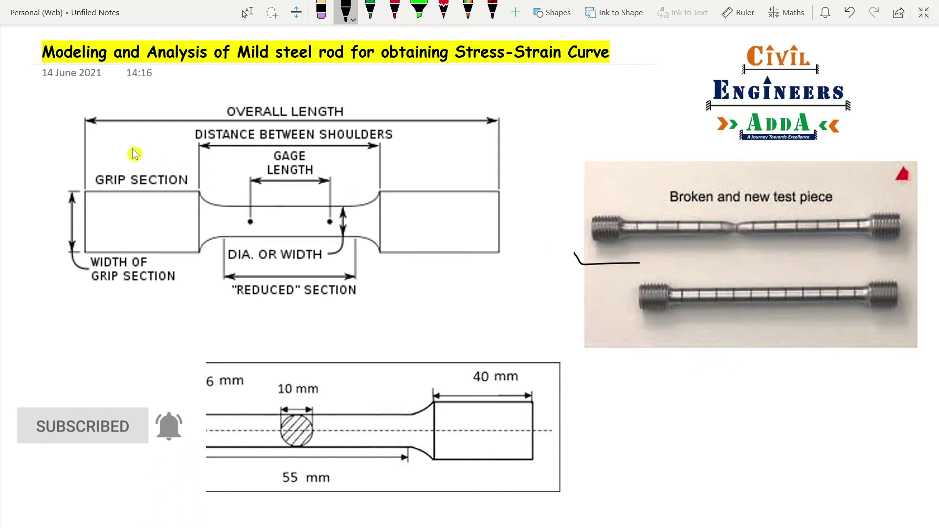
left_click_drag(131, 153, 183, 141)
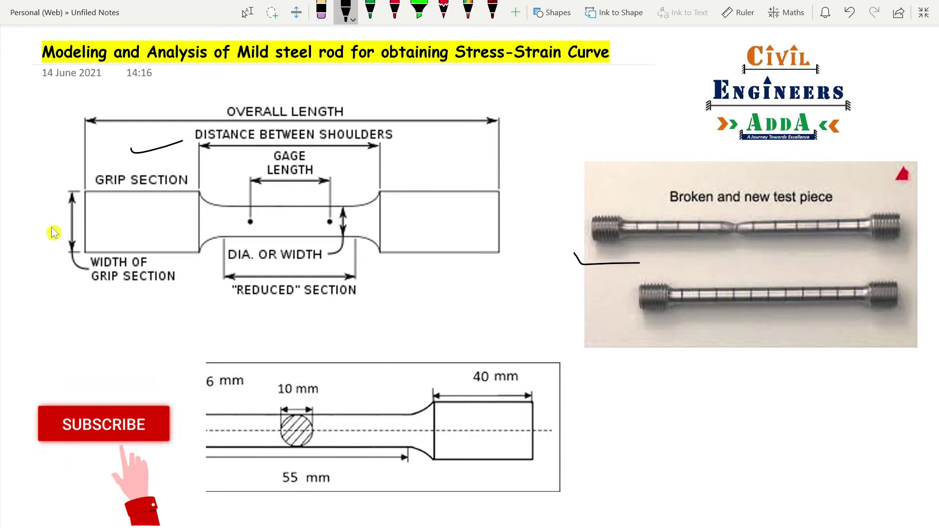
left_click_drag(303, 93, 358, 85)
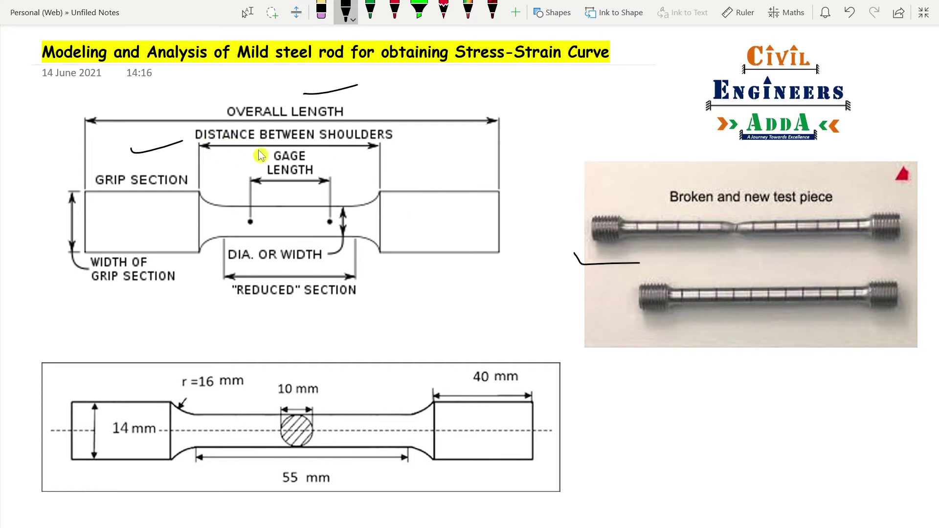
left_click_drag(623, 208, 624, 240)
left_click_drag(865, 207, 872, 245)
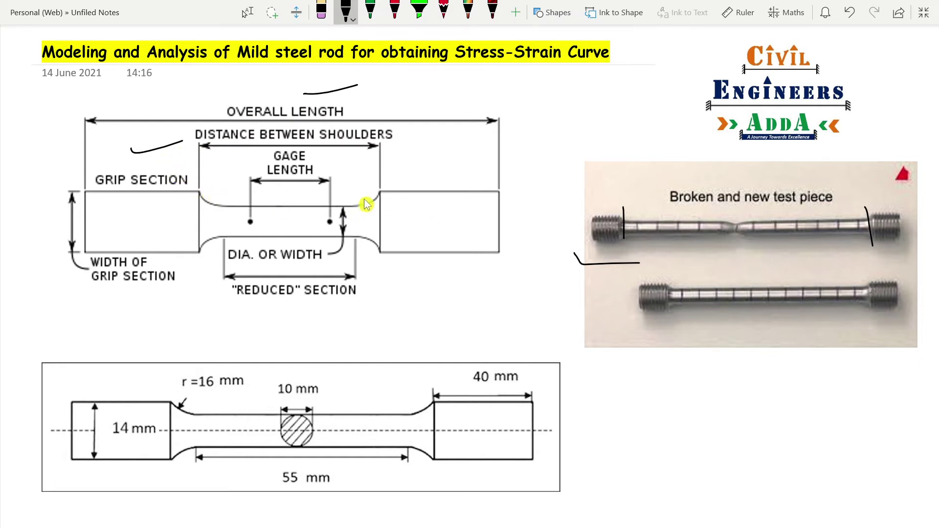
left_click_drag(385, 147, 439, 136)
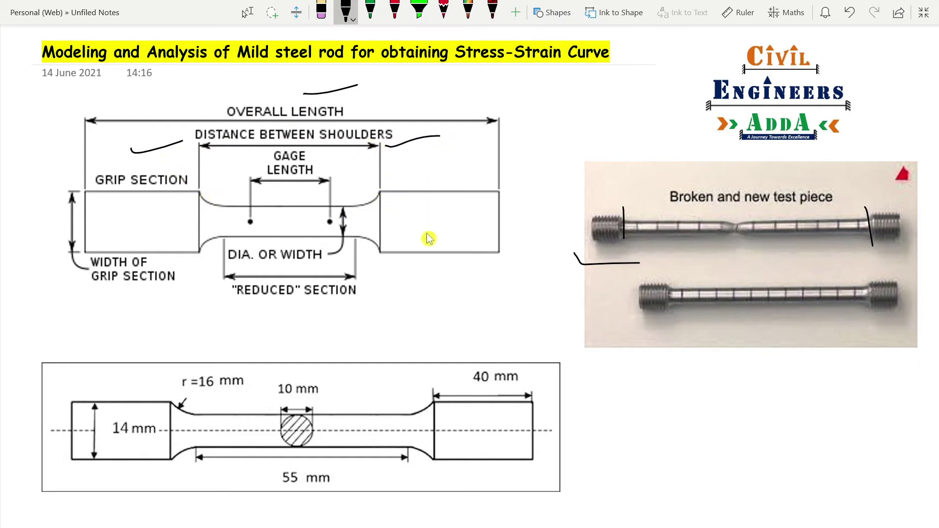
Trace the gage length's boundary lines in red pen on the upper specimen diagram and write l between them.
left_click(395, 11)
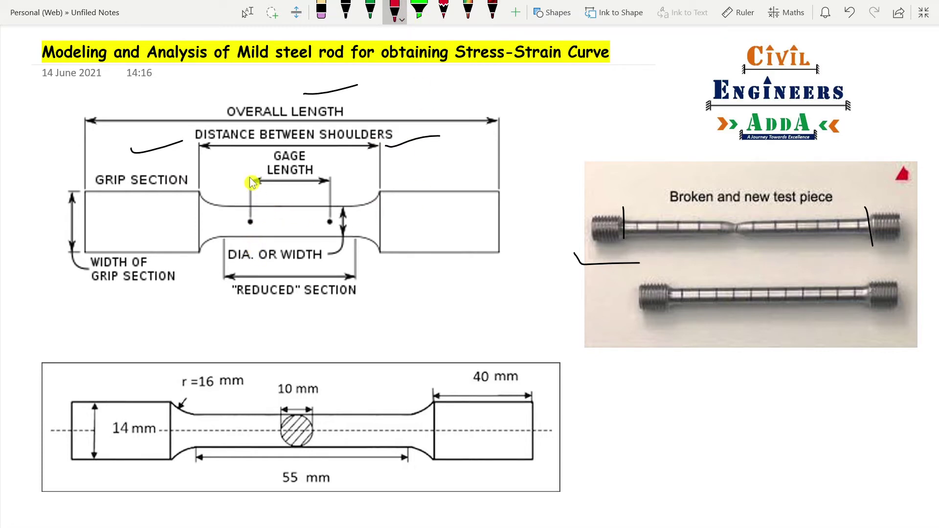
left_click_drag(250, 184, 250, 220)
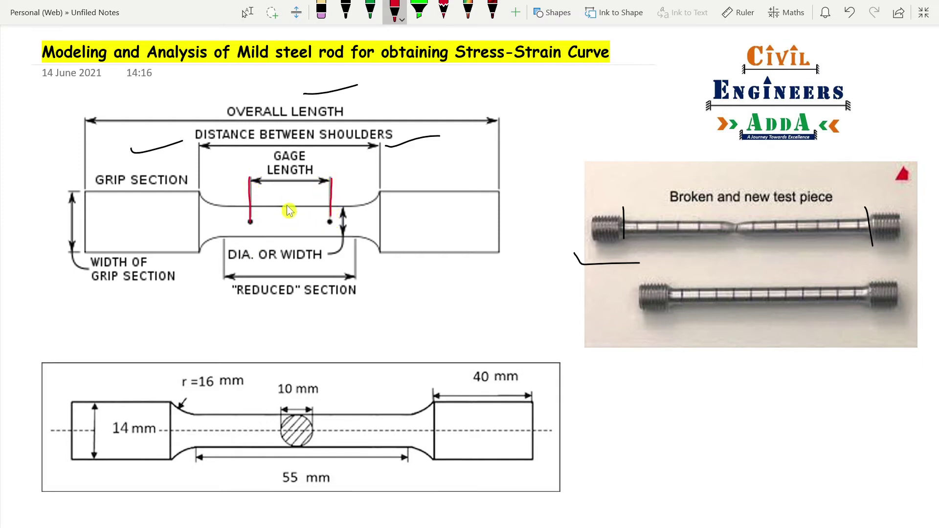
left_click_drag(295, 186, 295, 200)
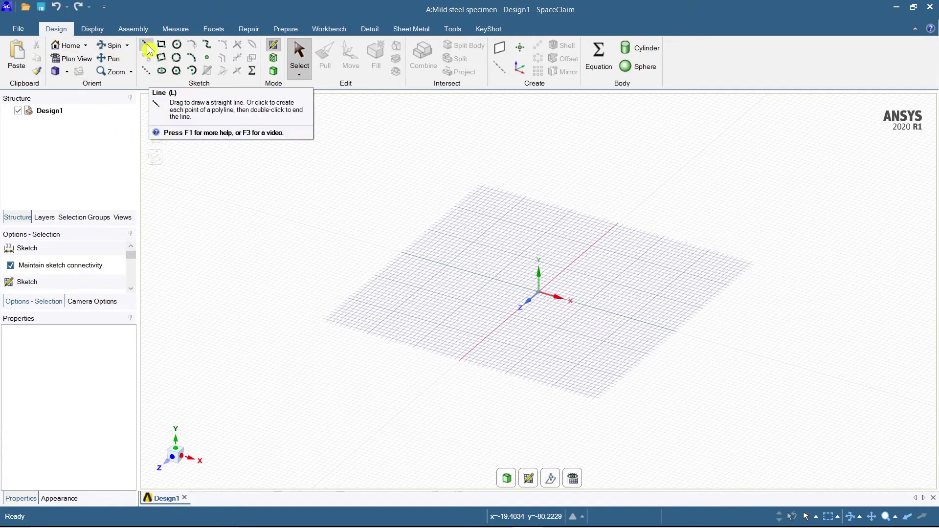
Face the XY plane with its sketch grid shown and start a cylinder at the origin.
left_click(640, 47)
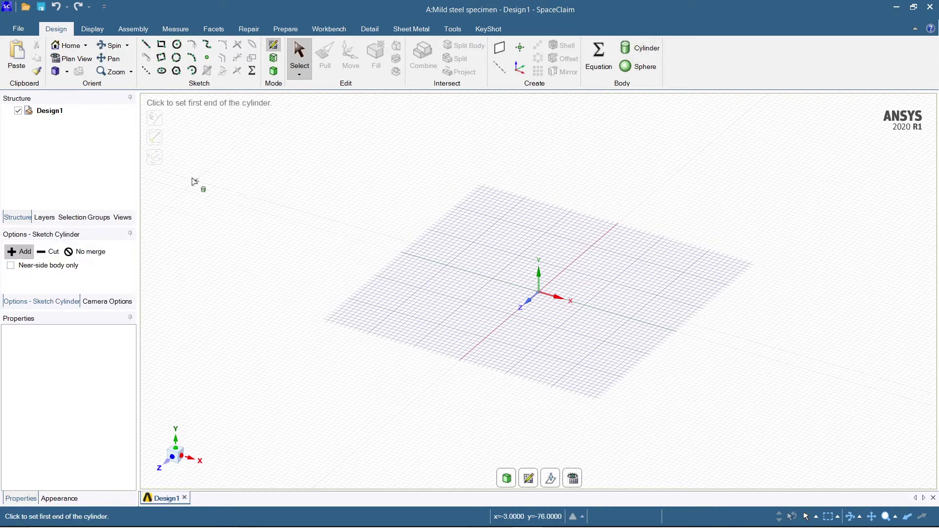
left_click(171, 459)
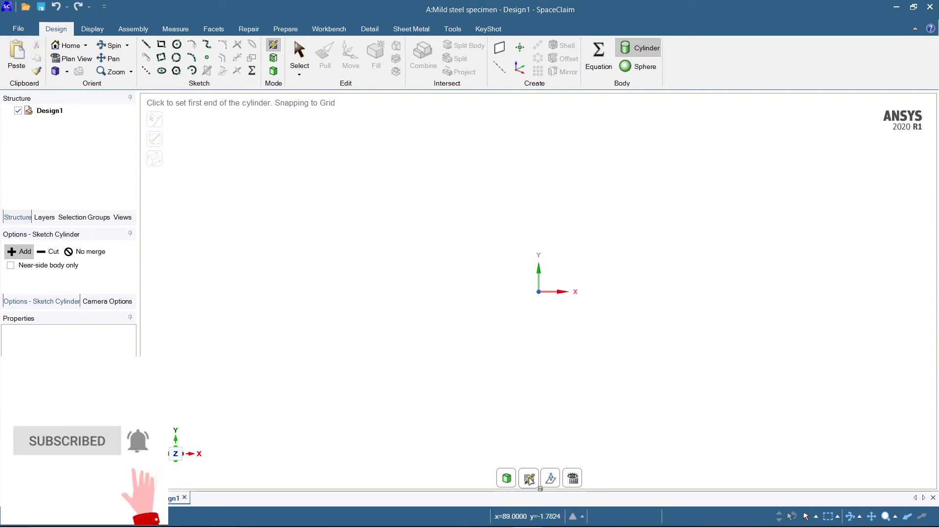
left_click(530, 479)
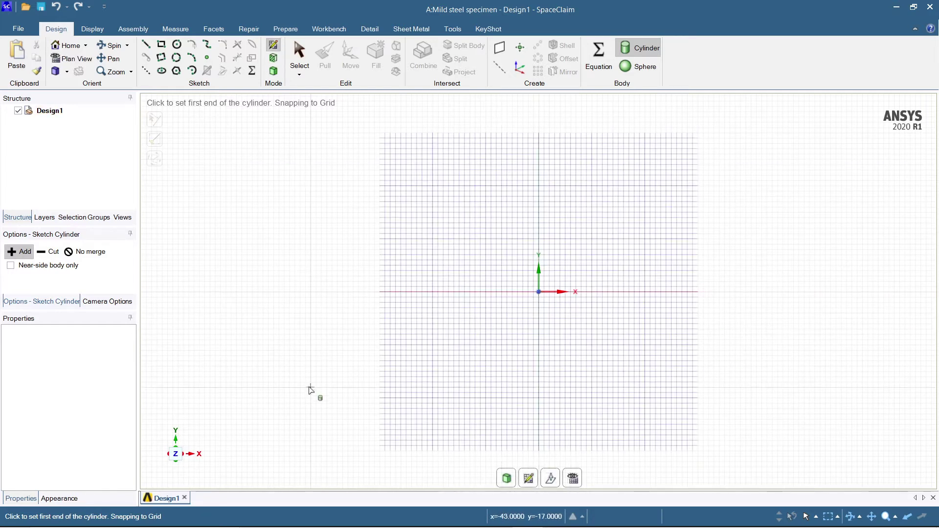
key("Escape")
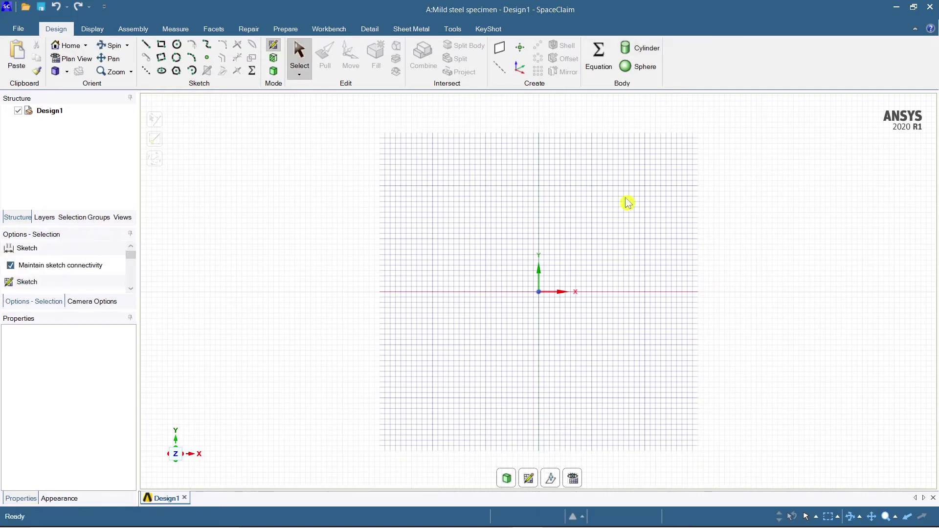
left_click(642, 55)
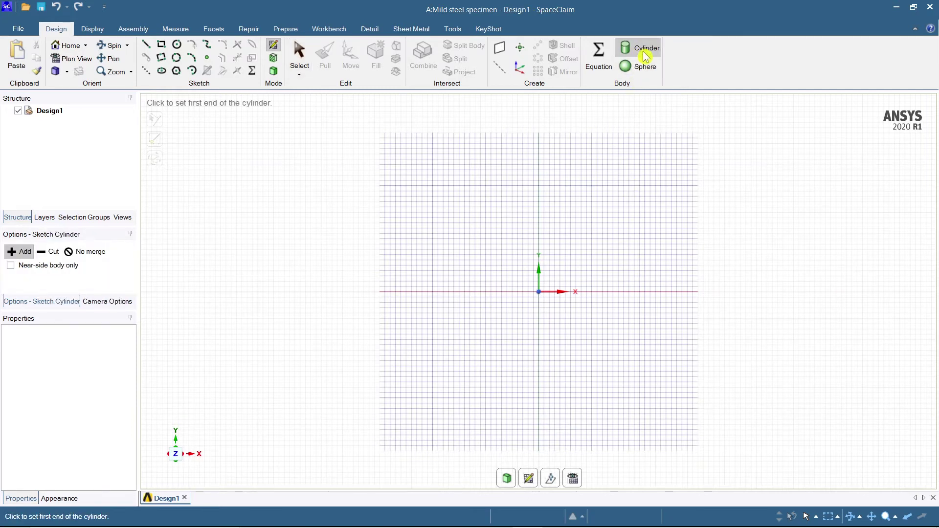
left_click(538, 292)
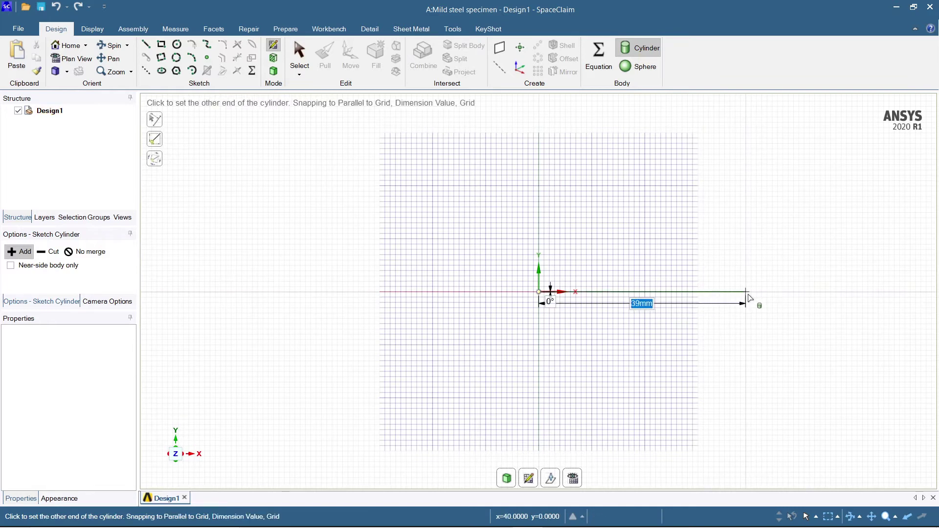
Switch to OneNote, tick the 55 mm length in the dimensioned specimen drawing, and return to SpaceClaim.
key("alt+Tab")
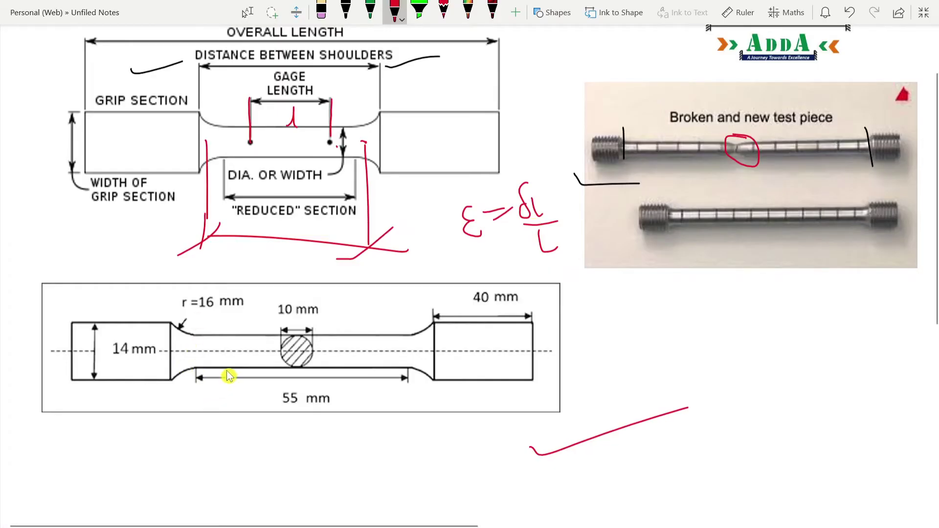
left_click_drag(263, 423, 347, 397)
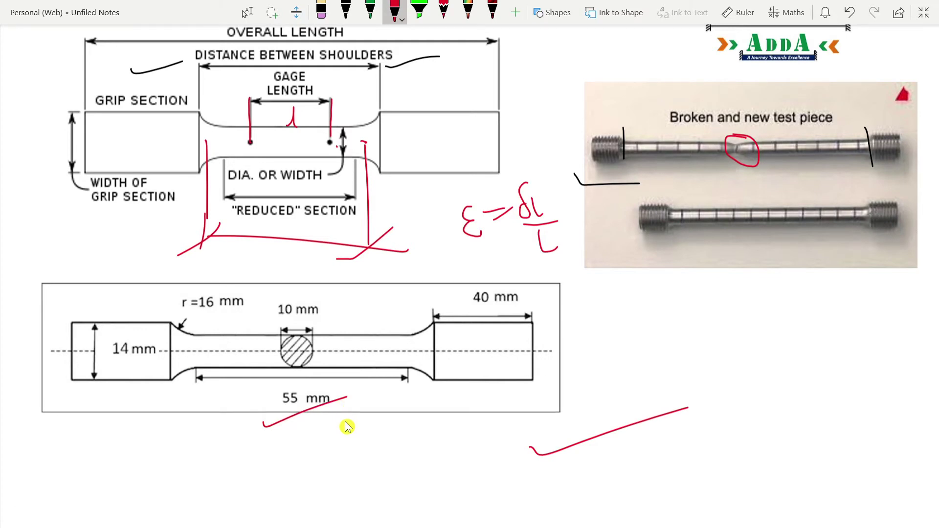
key("alt+Tab")
key("alt+Tab")
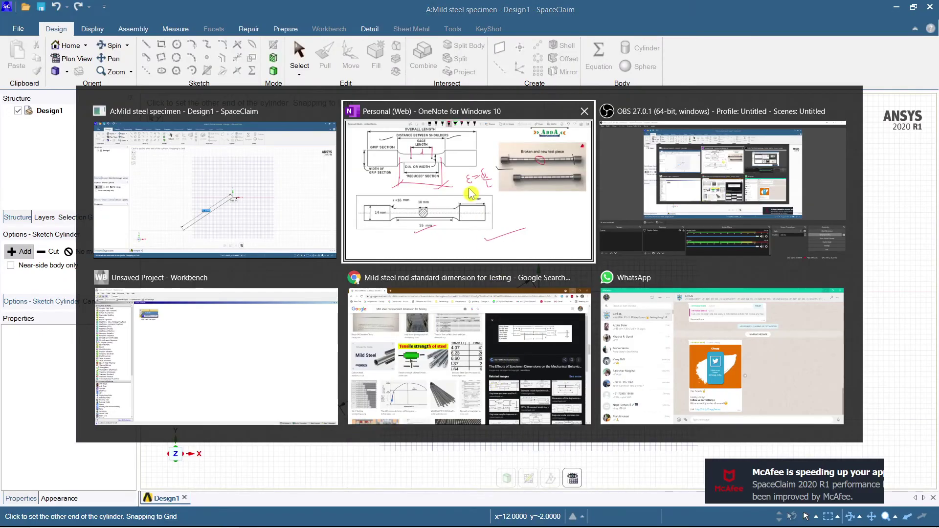
mouse_move(567, 525)
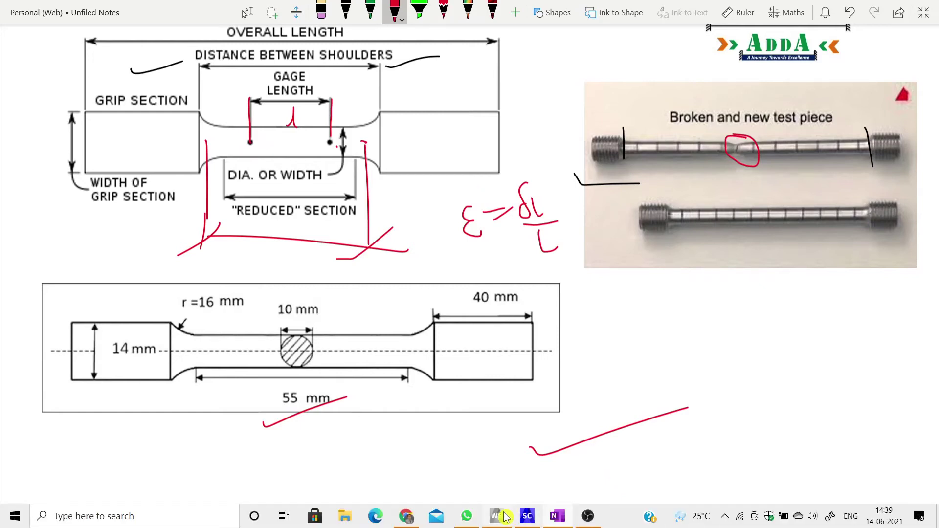
left_click(526, 519)
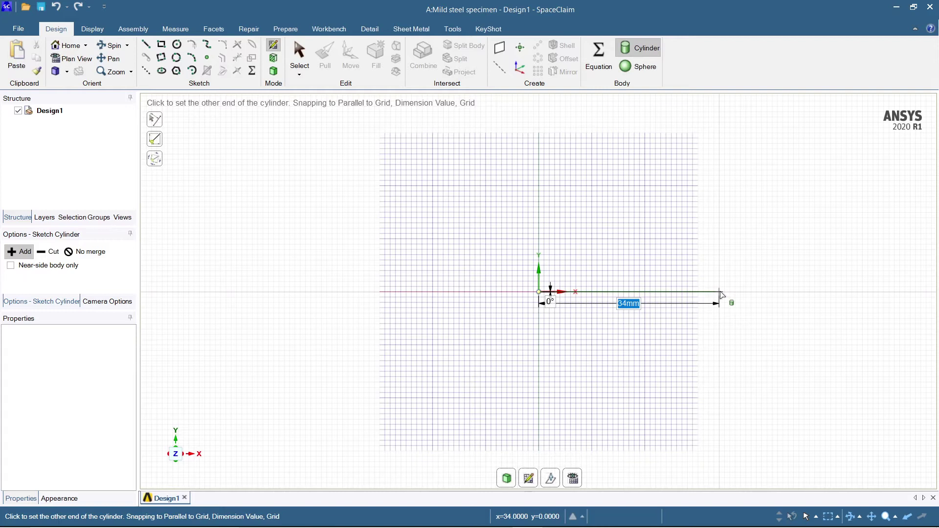
Create the cylinder along the X axis with a length of 55 mm and a diameter of 10 mm.
type("55")
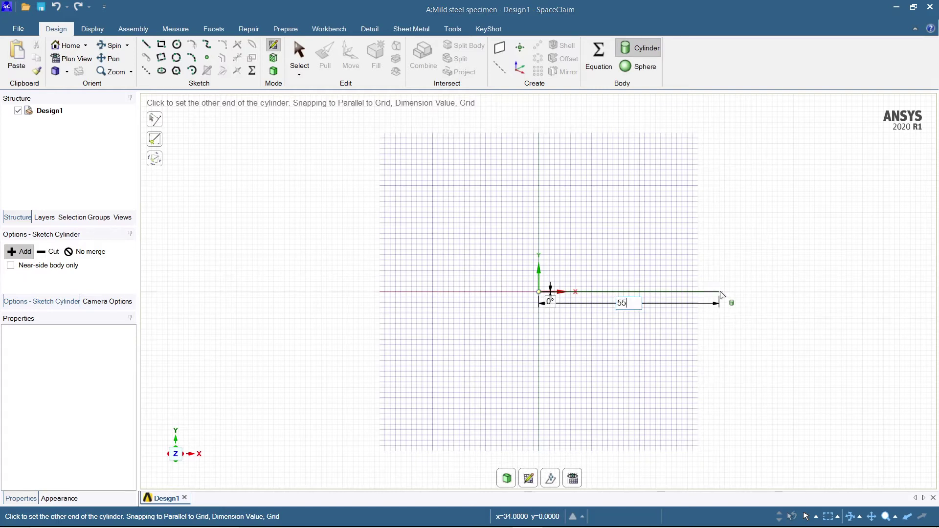
key("Return")
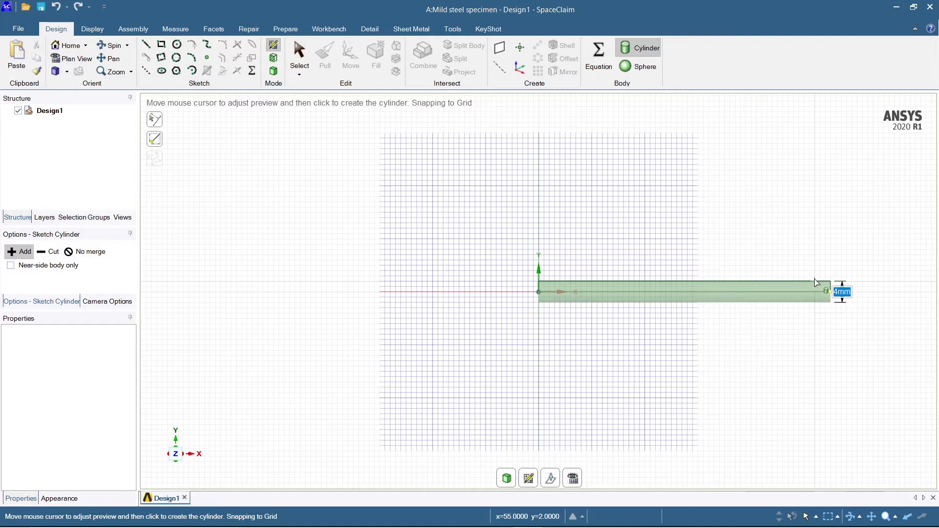
key("alt+Tab")
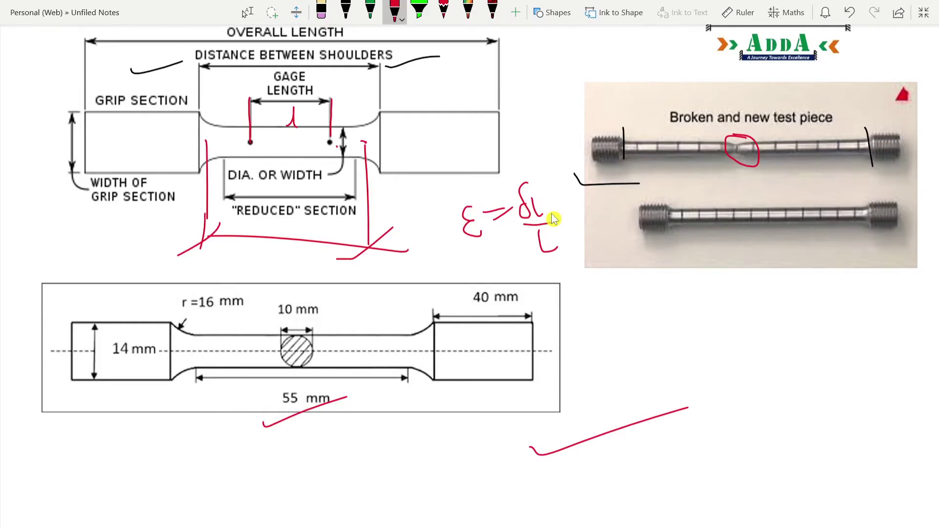
key("alt+Tab")
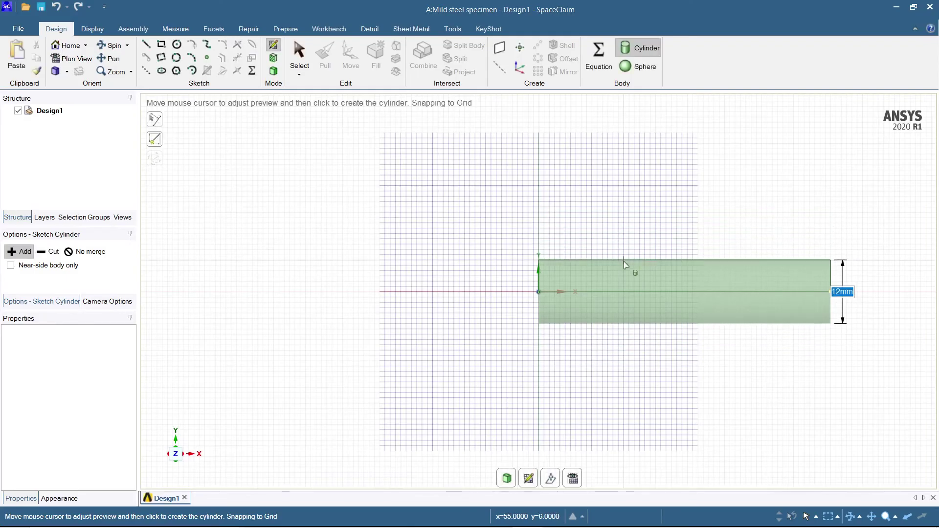
type("10")
key("ctrl+z")
left_click(624, 263)
key("Return")
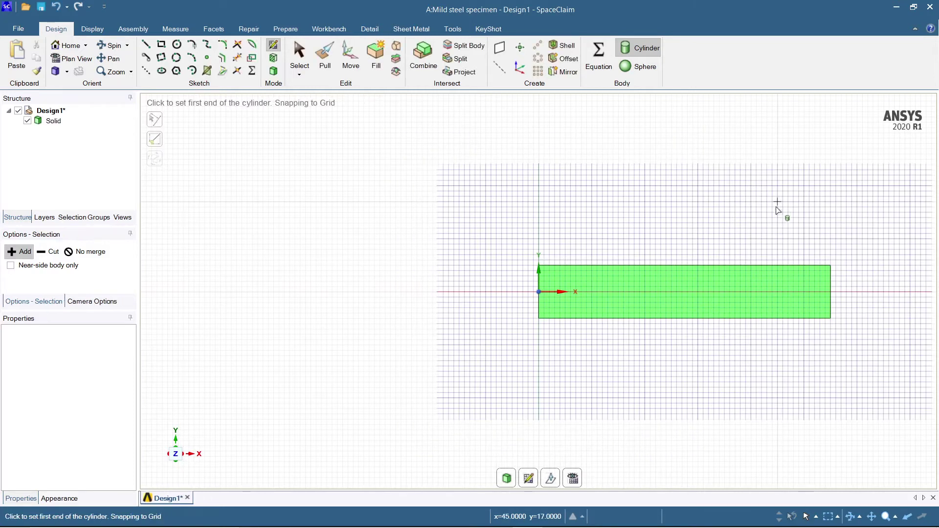
key("Escape")
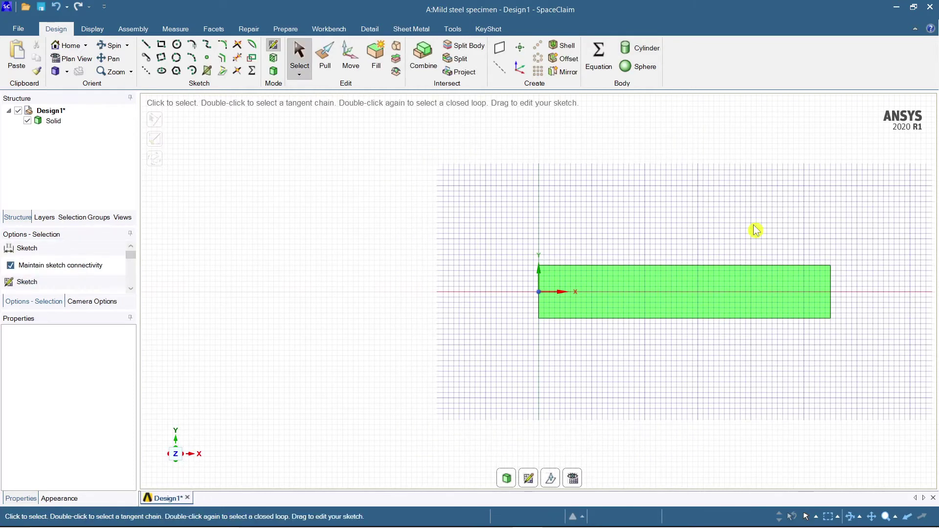
Switch from sketching to 3D mode and display the whole cylinder in the trimetric view.
left_click(505, 480)
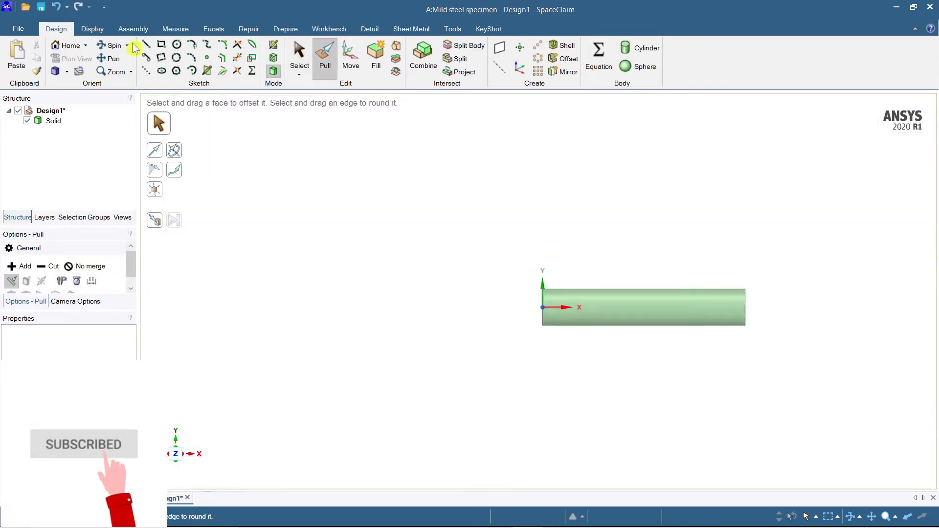
left_click(56, 71)
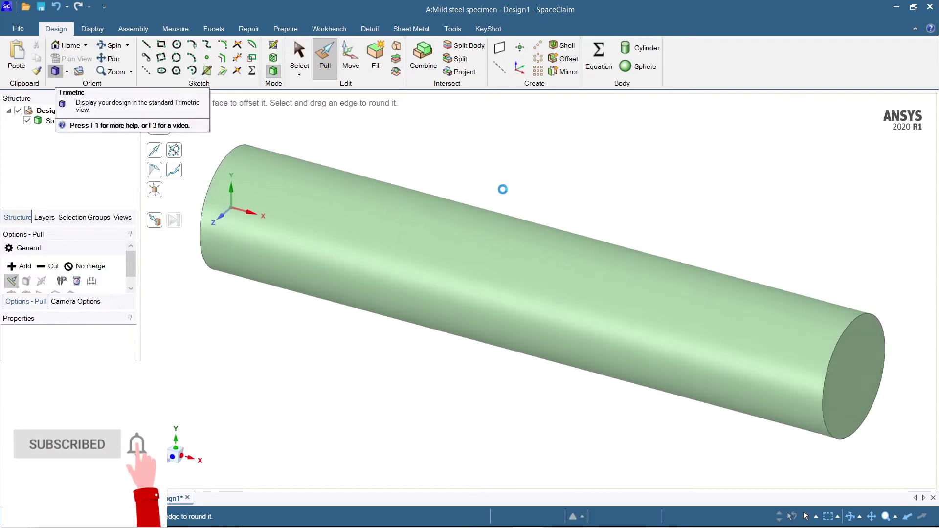
scroll(506, 193, "up", 2)
scroll(506, 193, "down", 5)
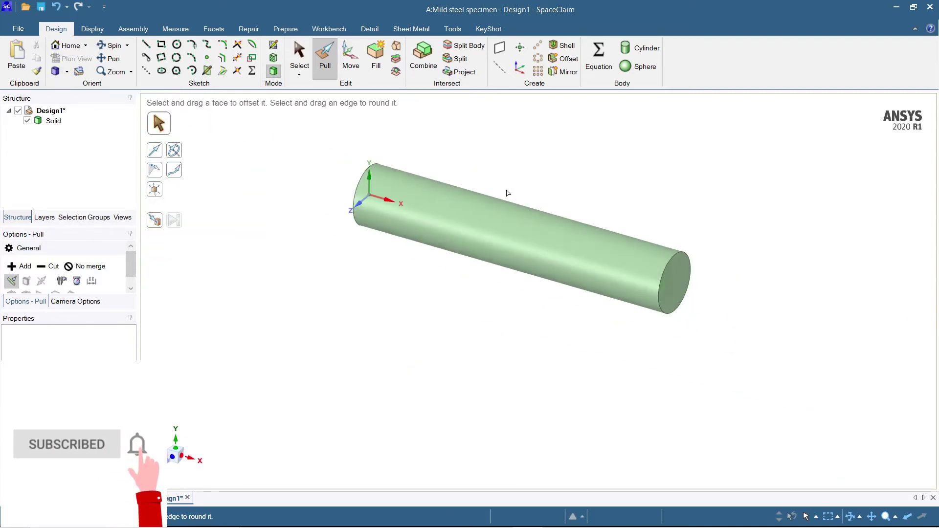
key("s")
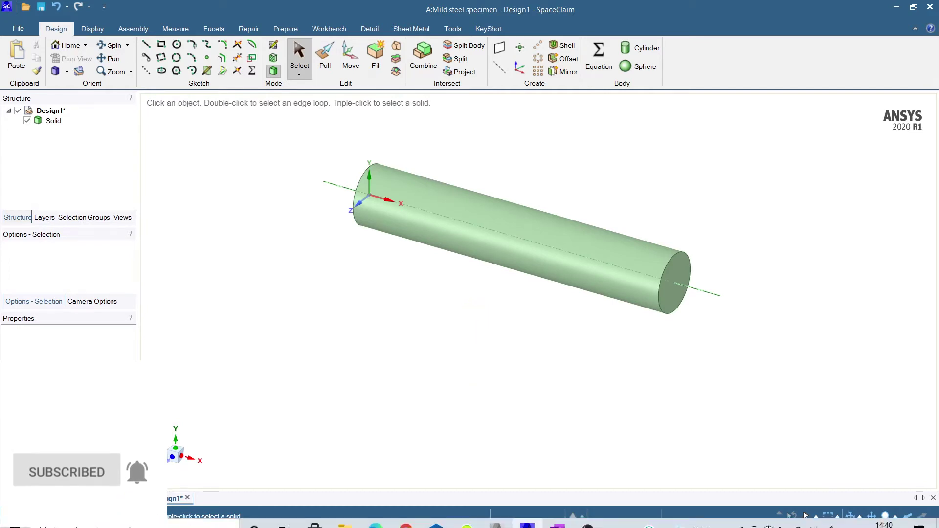
Switch to OneNote, tick the 40 mm grip length and 14 mm grip width in the drawing, and return to SpaceClaim.
left_click(550, 516)
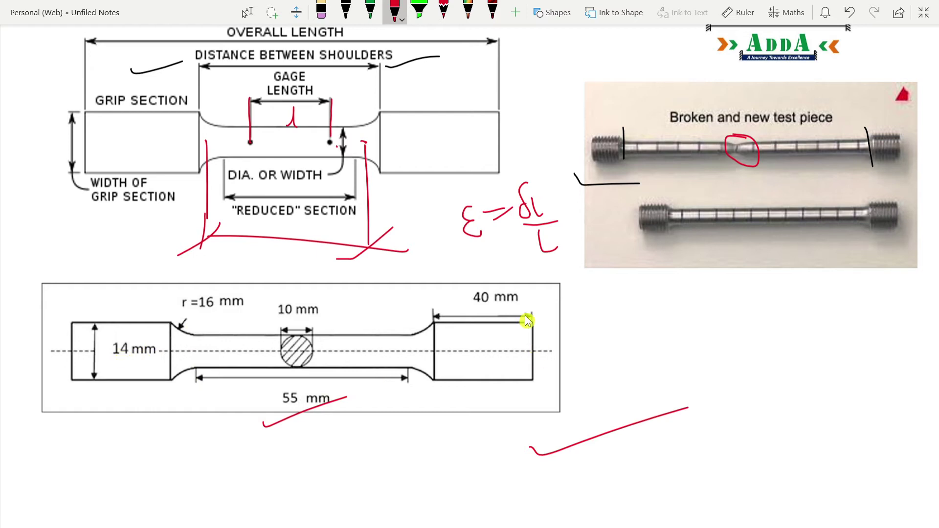
left_click_drag(520, 285, 546, 278)
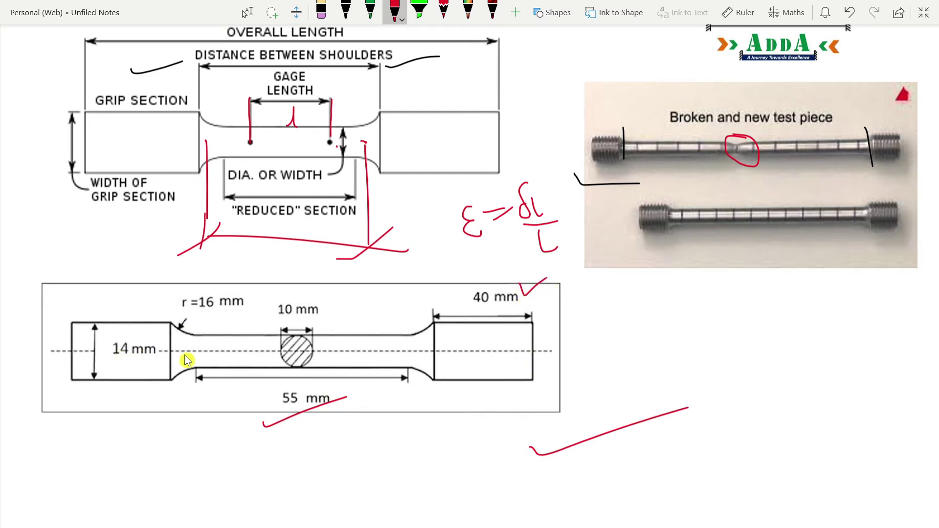
left_click_drag(106, 330, 136, 304)
key("alt+Tab")
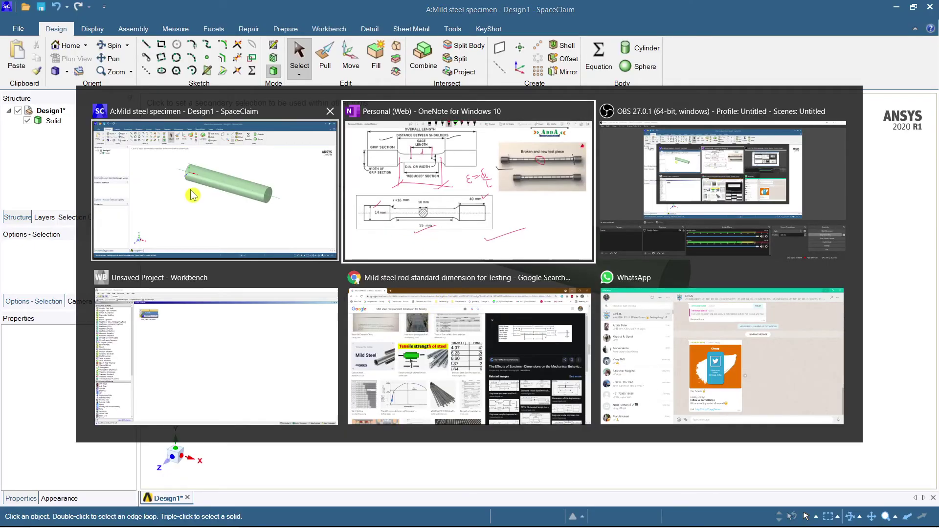
left_click(191, 193)
middle_click_drag(673, 381, 682, 362)
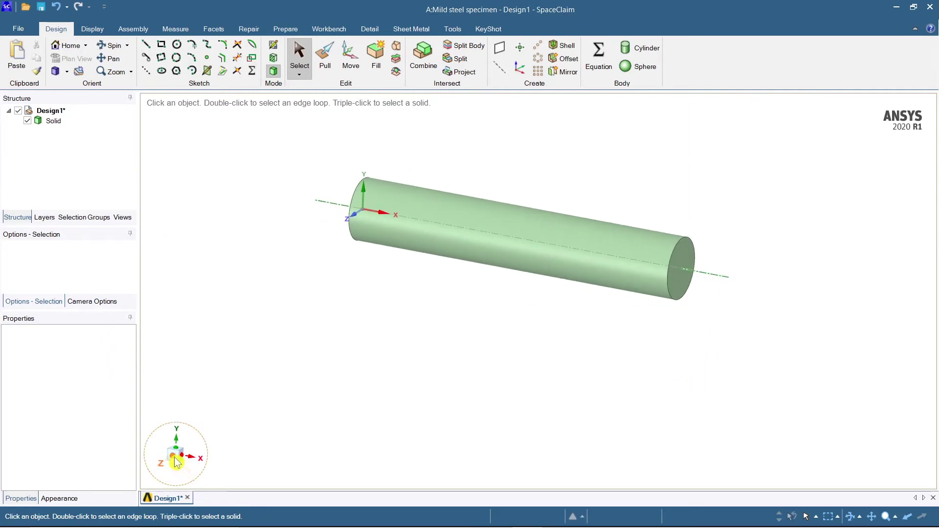
left_click(175, 460)
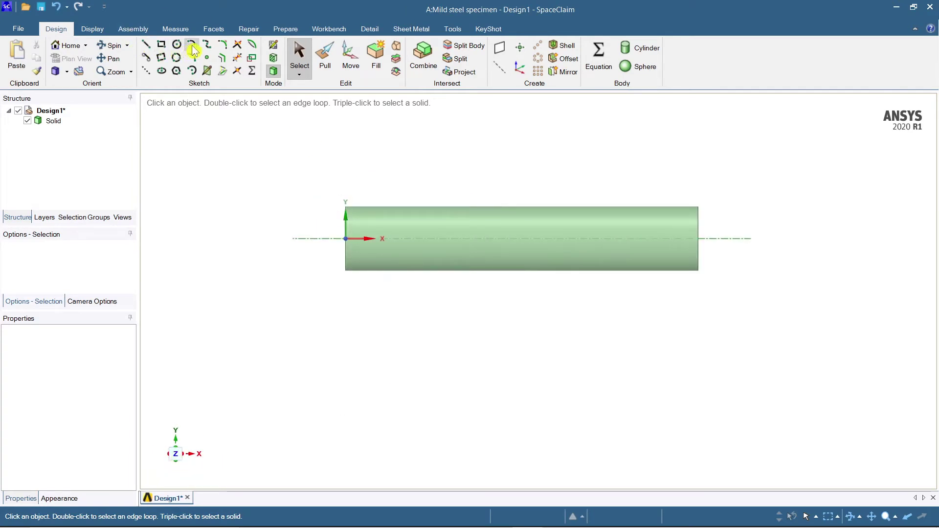
left_click(416, 264)
left_click(447, 329)
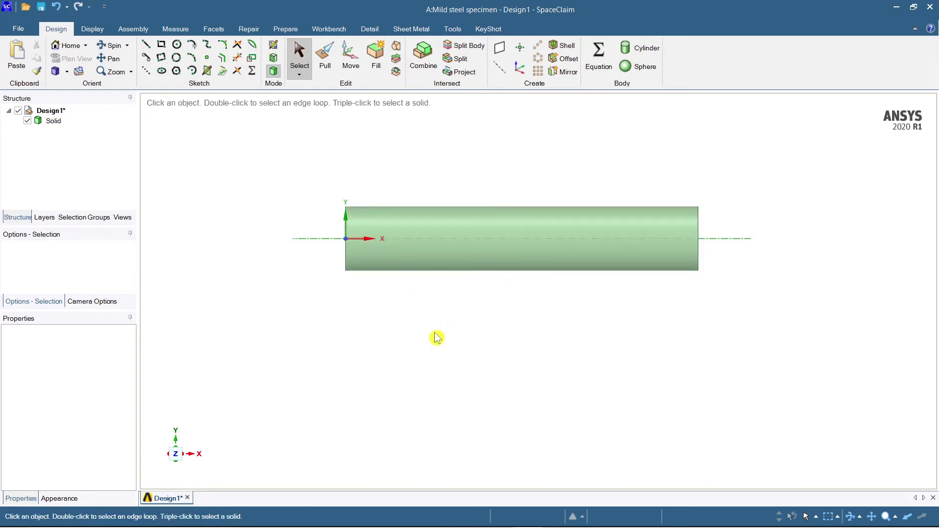
left_click(191, 45)
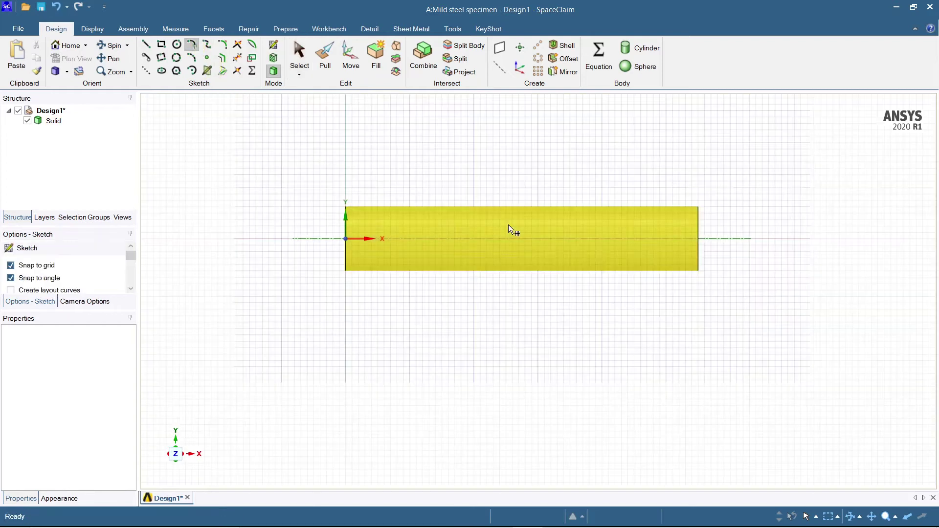
left_click(697, 208)
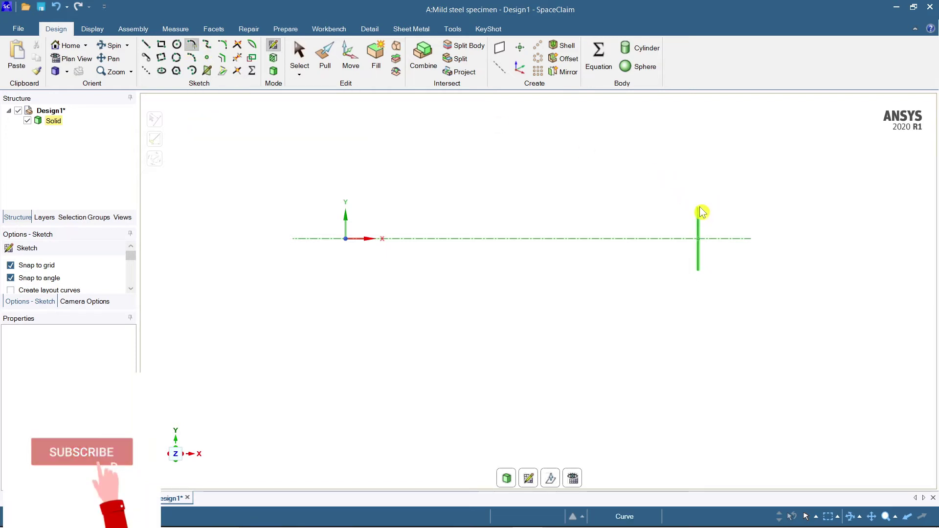
left_click(506, 478)
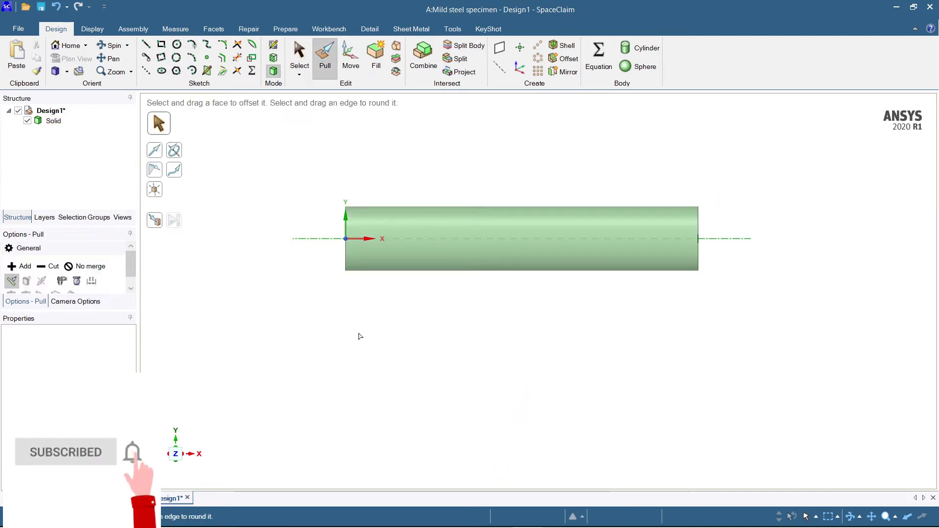
key("s")
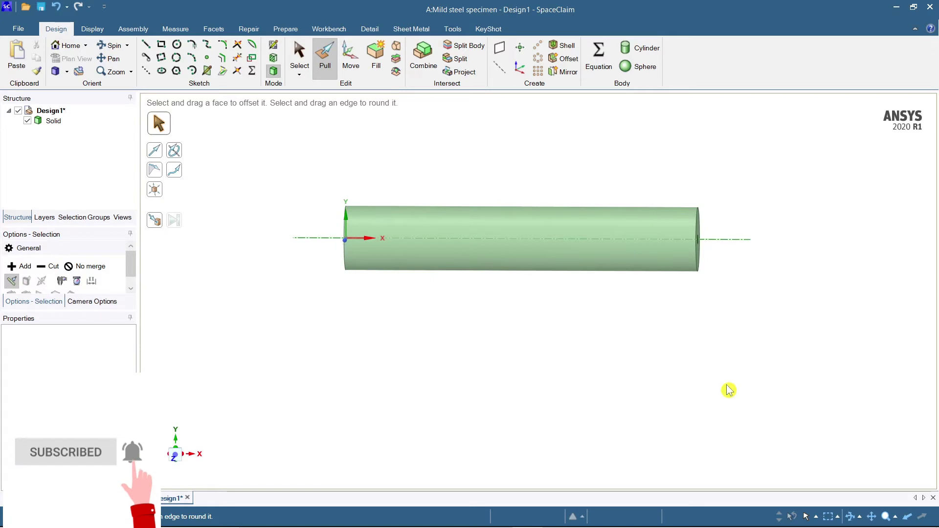
left_click(418, 250)
left_click(613, 332)
left_click(175, 454)
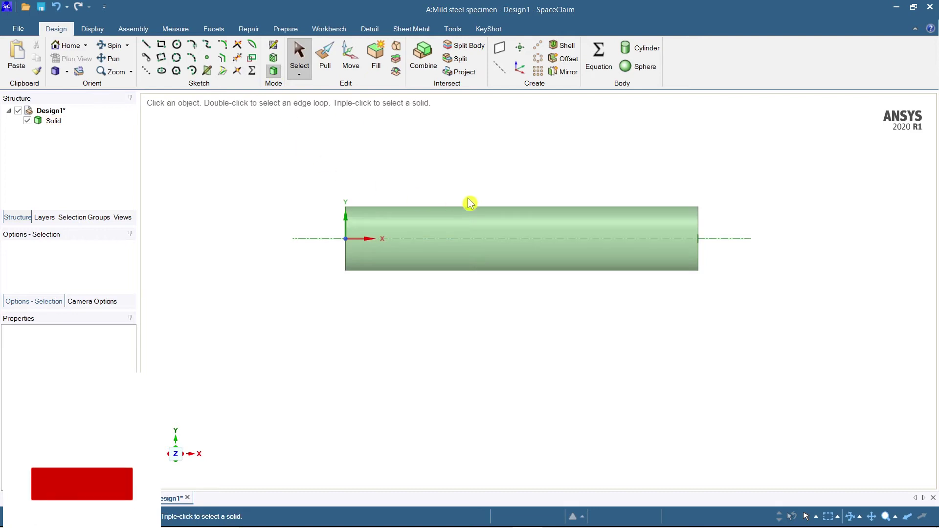
Create a plane on the cylinder's end face farthest from the origin.
mouse_move(682, 361)
middle_mouse_down()
mouse_move(594, 385)
mouse_move(562, 372)
middle_mouse_up()
left_click(56, 72)
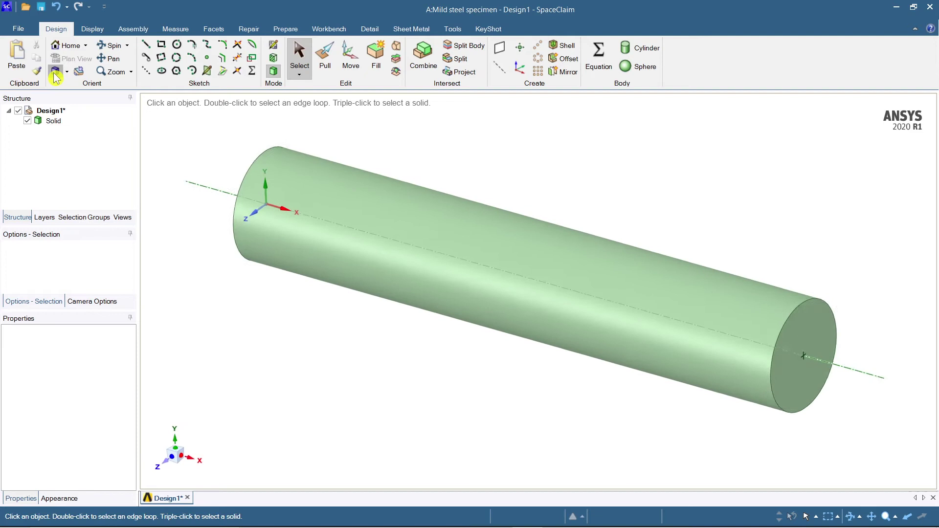
scroll(406, 214, "up", 3)
scroll(406, 214, "down", 5)
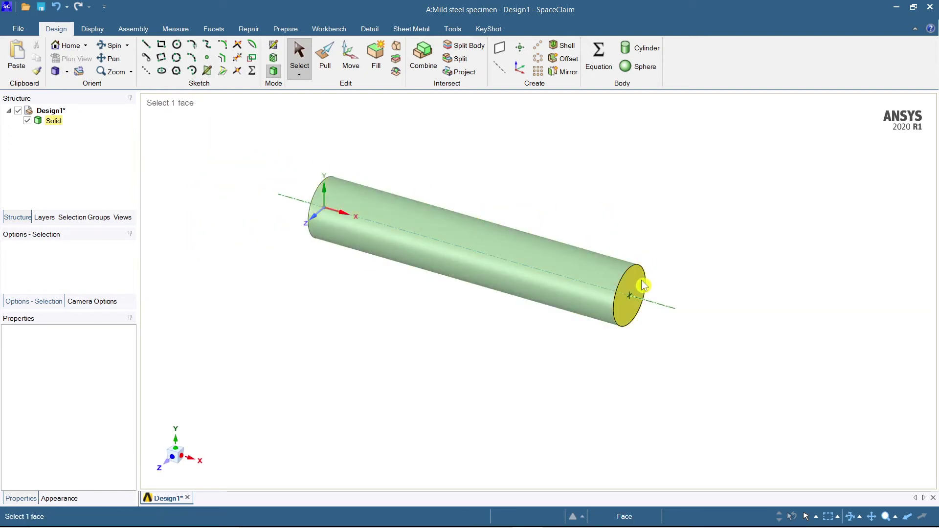
left_click(644, 286)
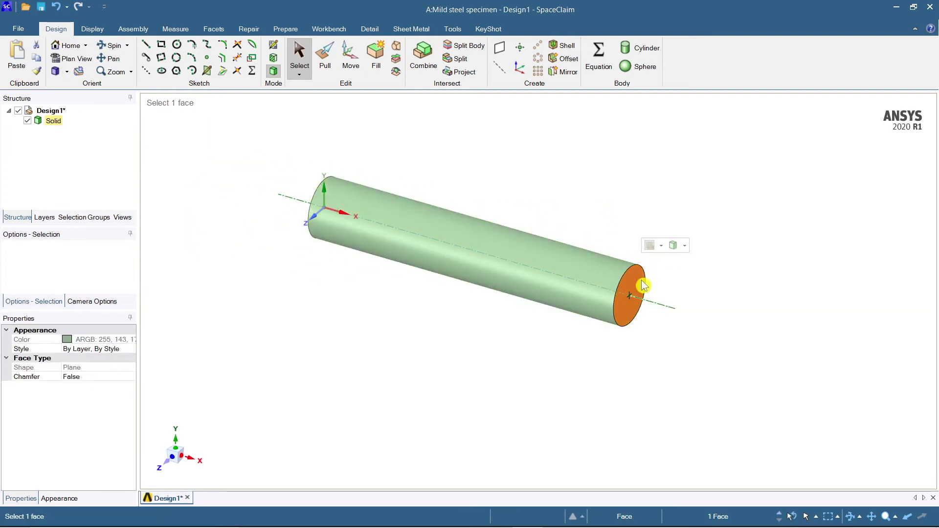
left_click(496, 54)
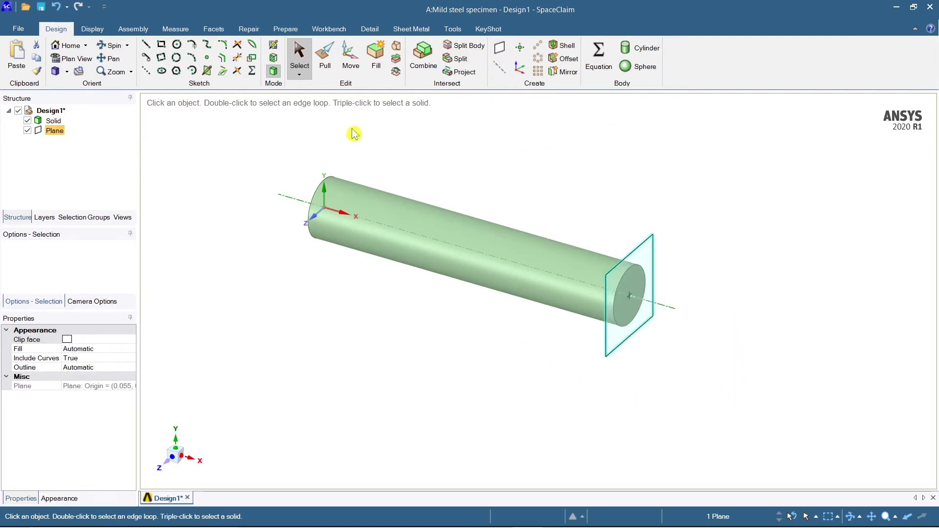
Move the new plane 14 mm outward from the end face along the cylinder axis.
left_click(350, 58)
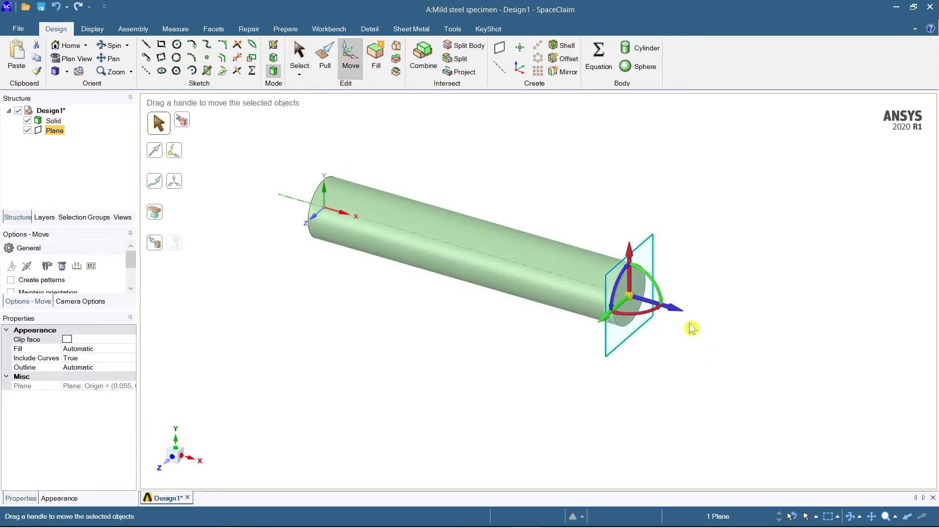
left_click_drag(673, 311, 703, 324)
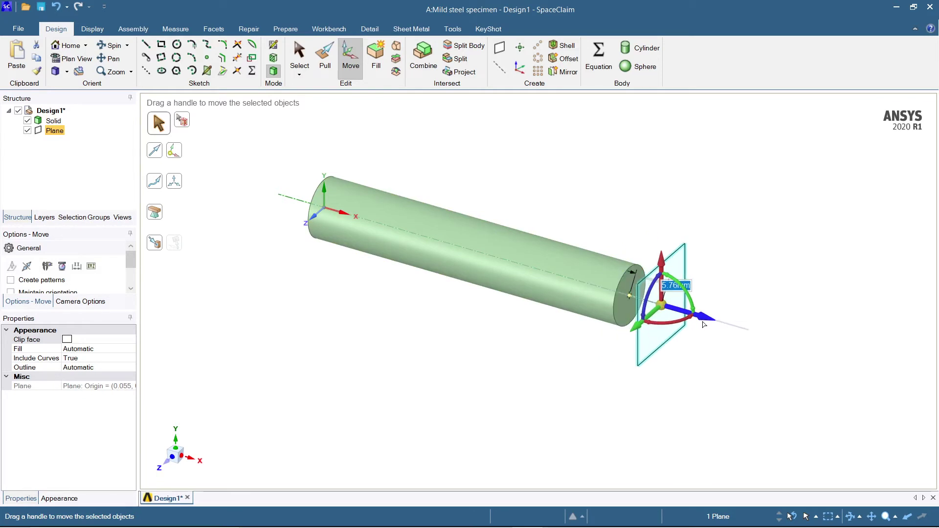
type("1414")
key("Return")
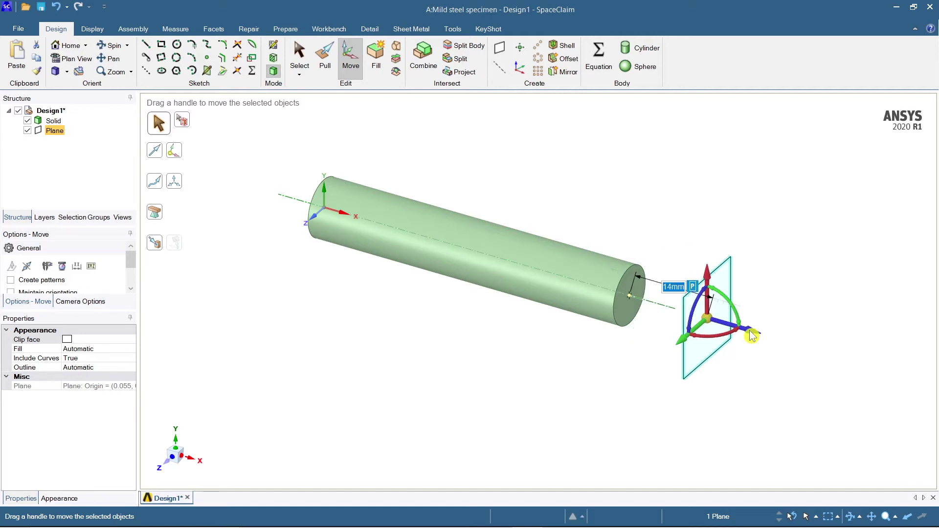
left_click(709, 434)
middle_click_drag(708, 434, 700, 384)
key("s")
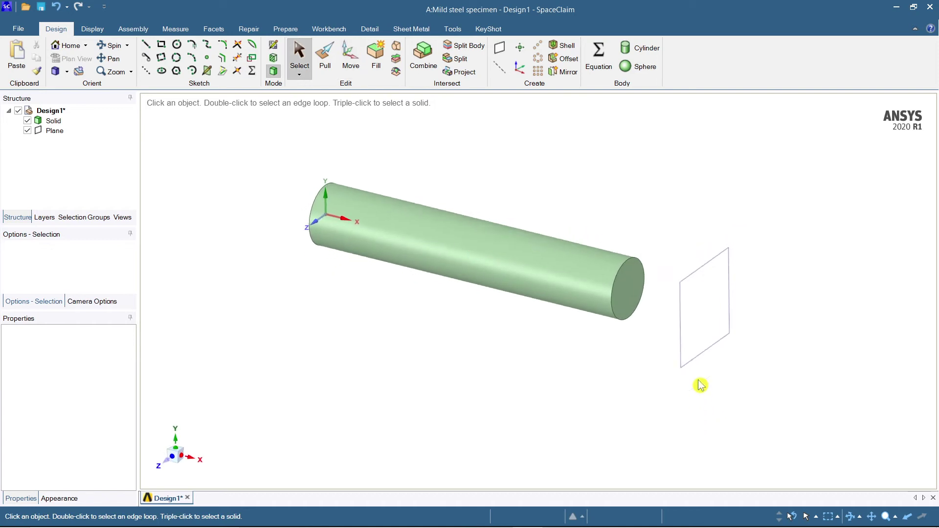
Select the offset plane, orient the view squarely onto it and start a circle sketch on it.
left_click(688, 287)
left_click(765, 414)
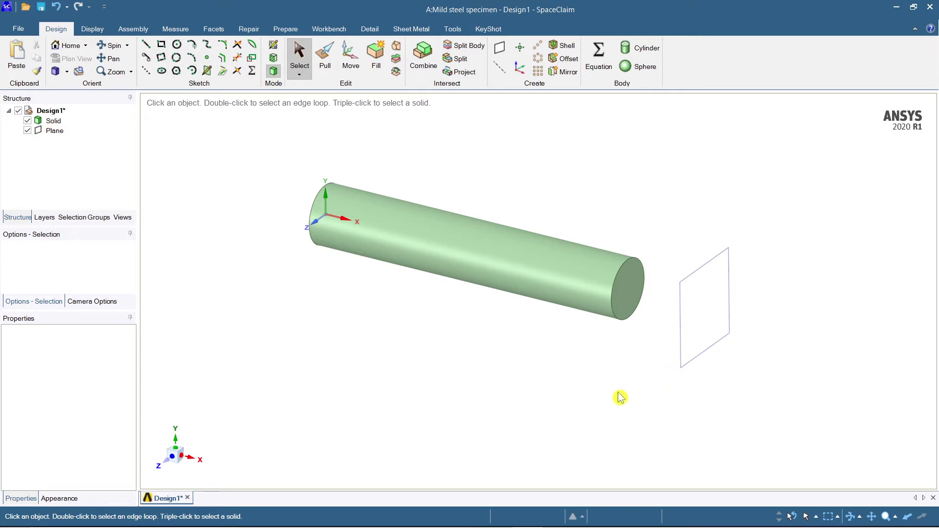
left_click(712, 352)
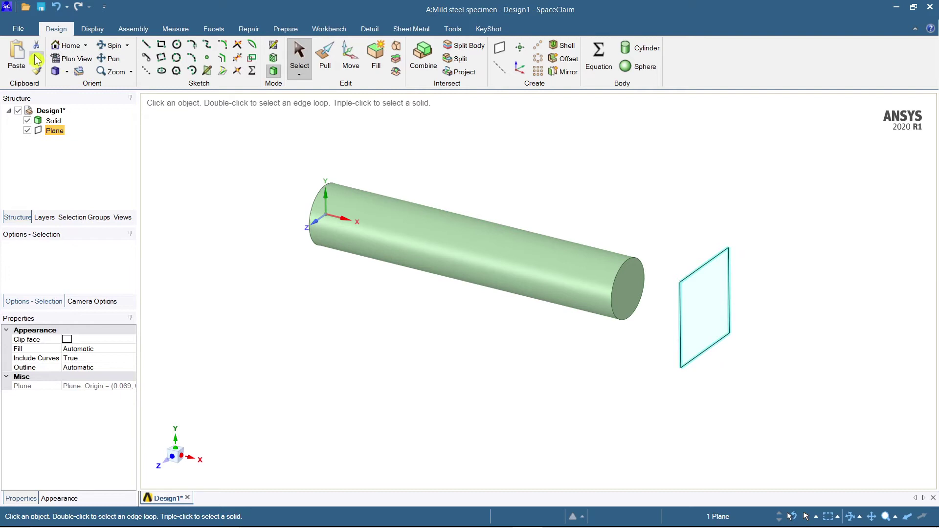
left_click(463, 308)
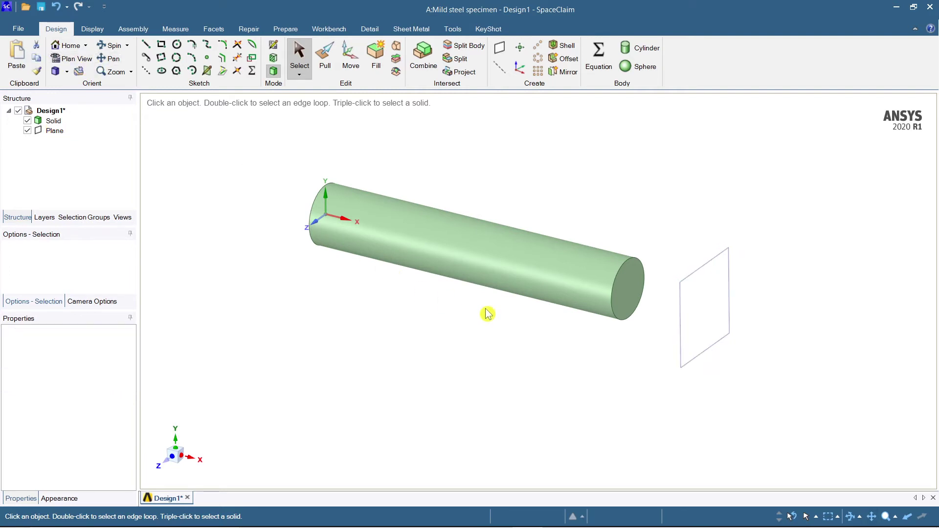
left_click(712, 347)
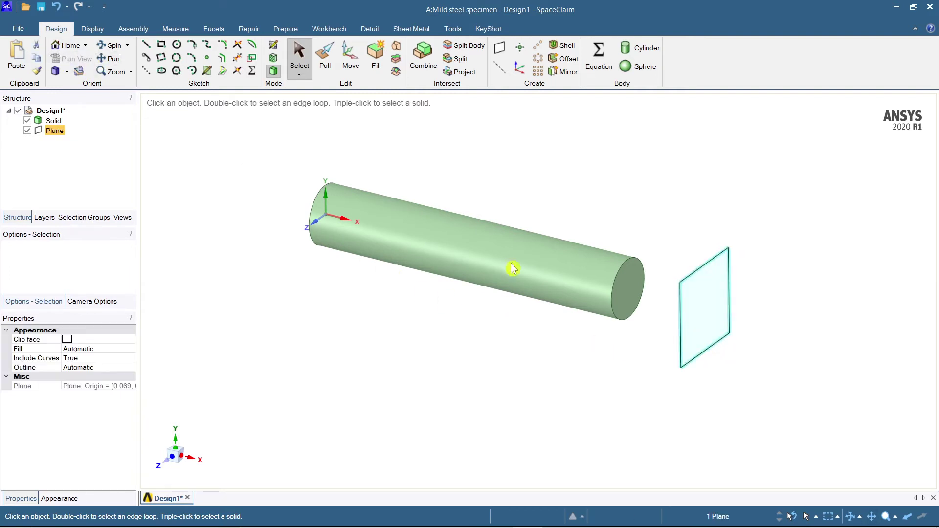
left_click(90, 60)
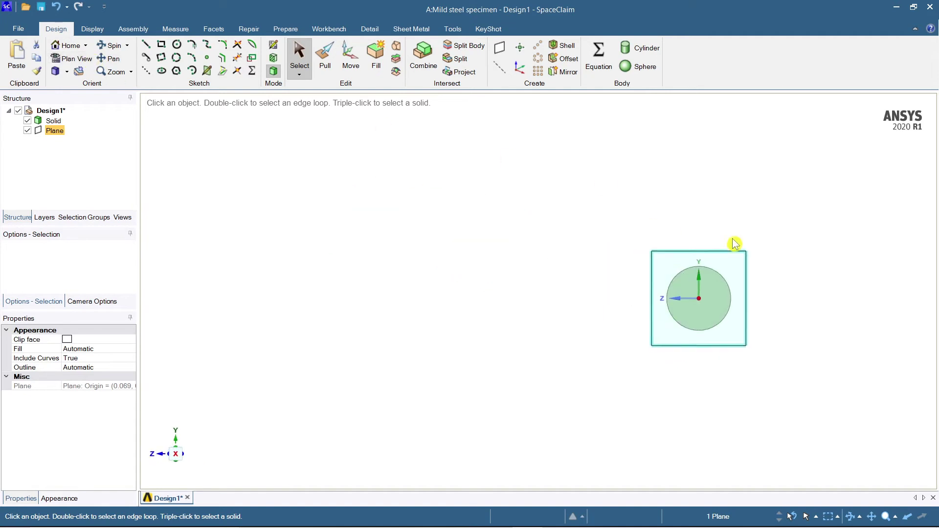
left_click(177, 45)
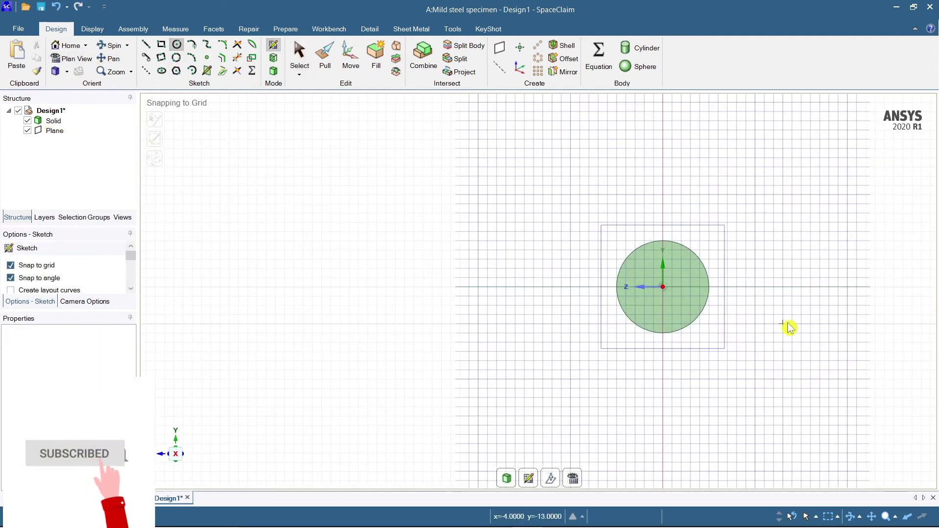
scroll(793, 329, "down", 2)
middle_click_drag(789, 332, 651, 318, "shift")
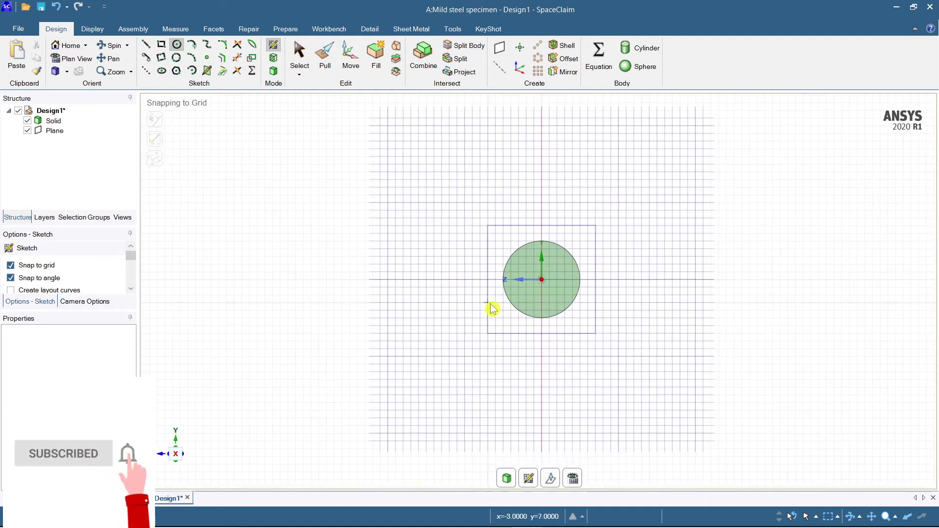
Check the grip width in the OneNote drawing, then sketch a 14 mm diameter circle centred on the cylinder axis and return to 3D mode.
left_click(558, 517)
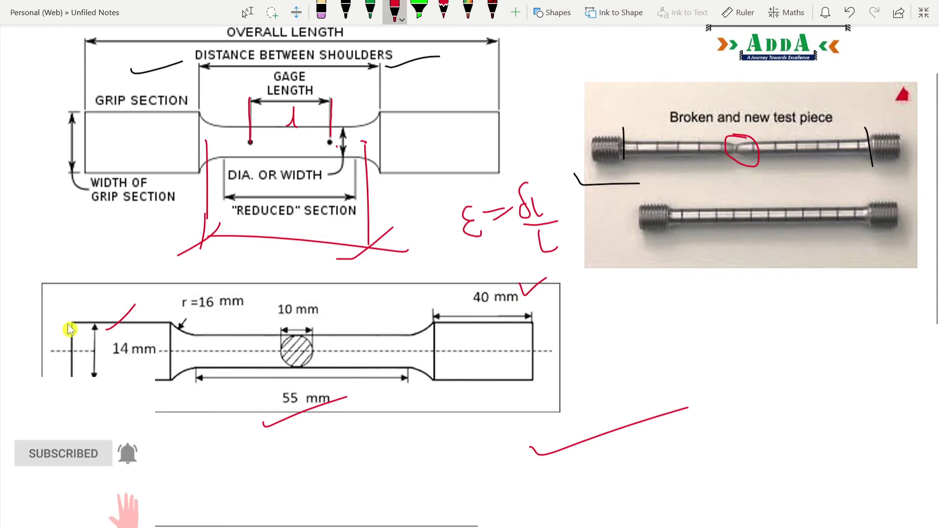
left_click(526, 516)
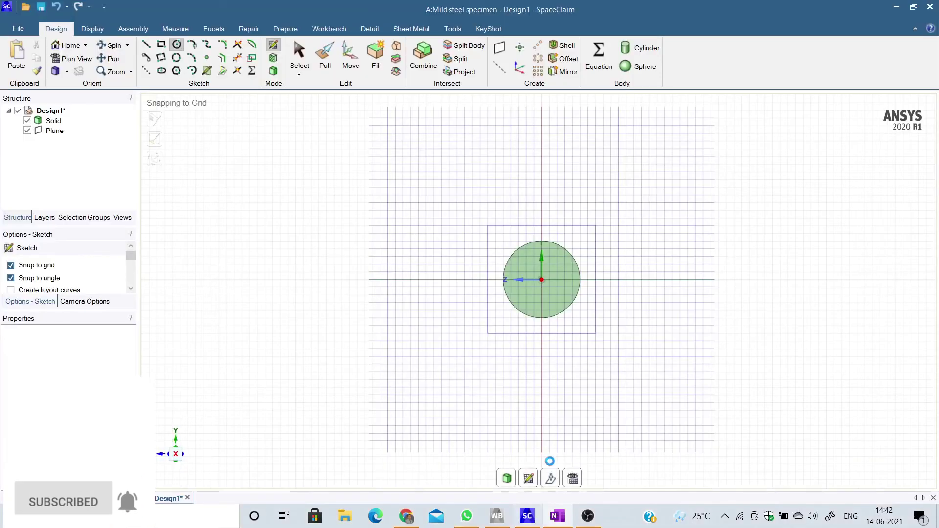
scroll(537, 296, "up", 2)
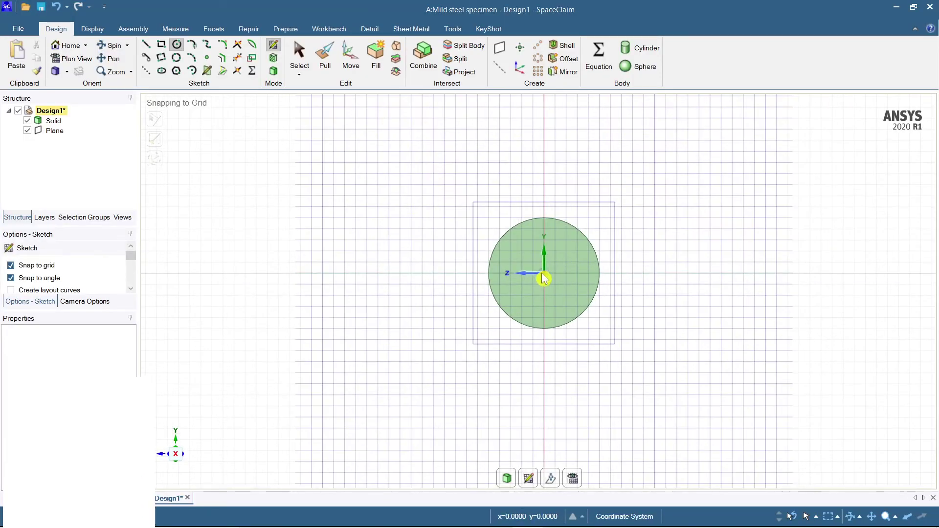
left_click(544, 274)
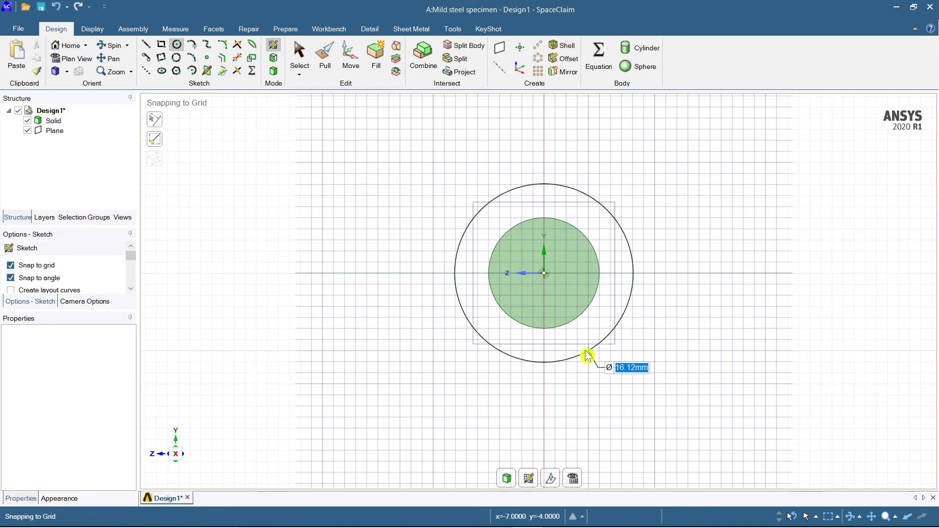
type("14")
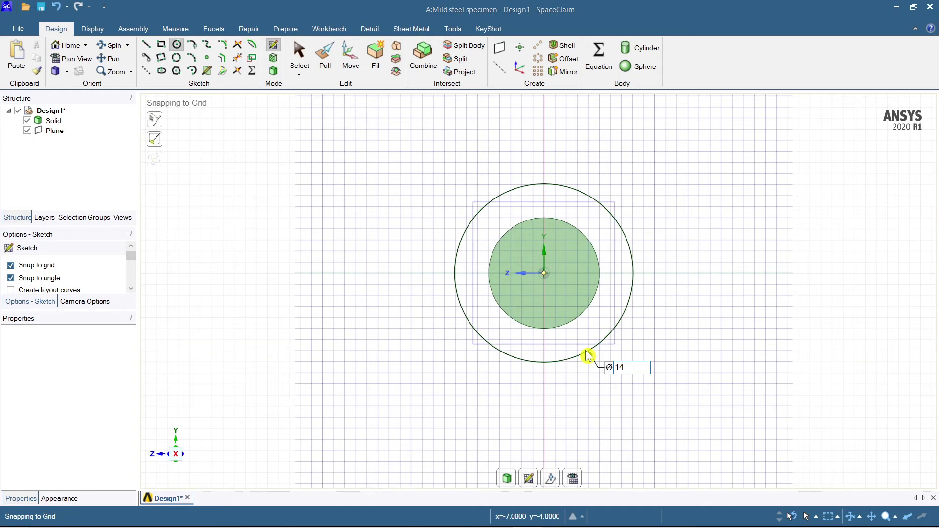
type("14")
key("Return")
key("Escape")
left_click(506, 481)
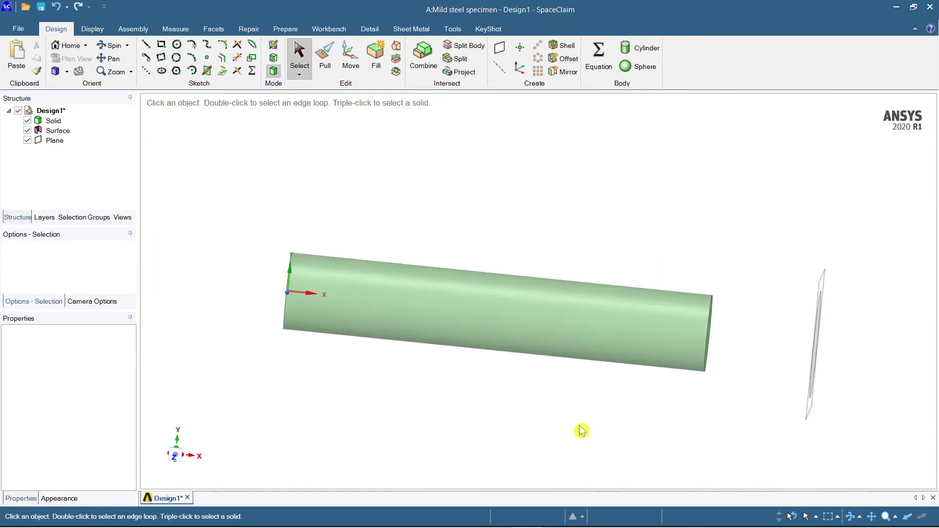
Create a plane on the cylinder's end face at the origin and move it 14 mm outward along the axis.
middle_click_drag(581, 431, 472, 404)
left_click(369, 333)
left_click(370, 334)
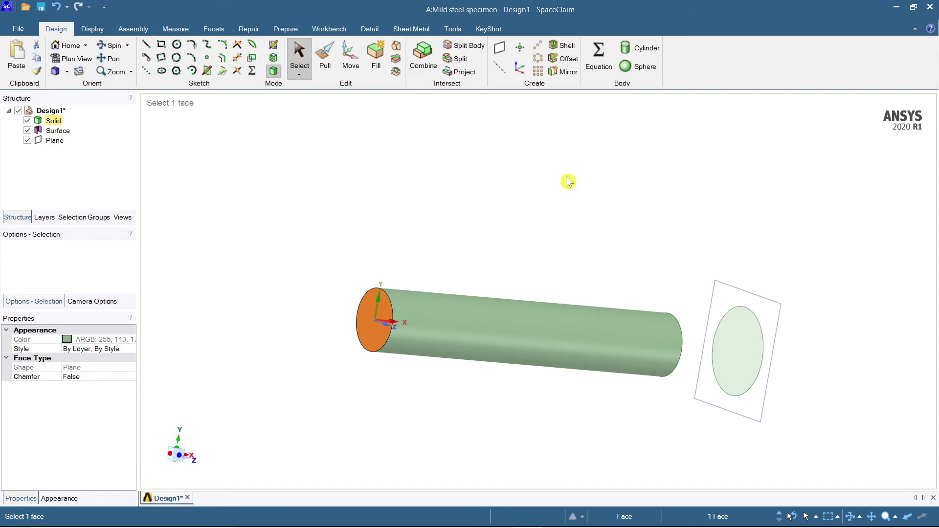
left_click(499, 48)
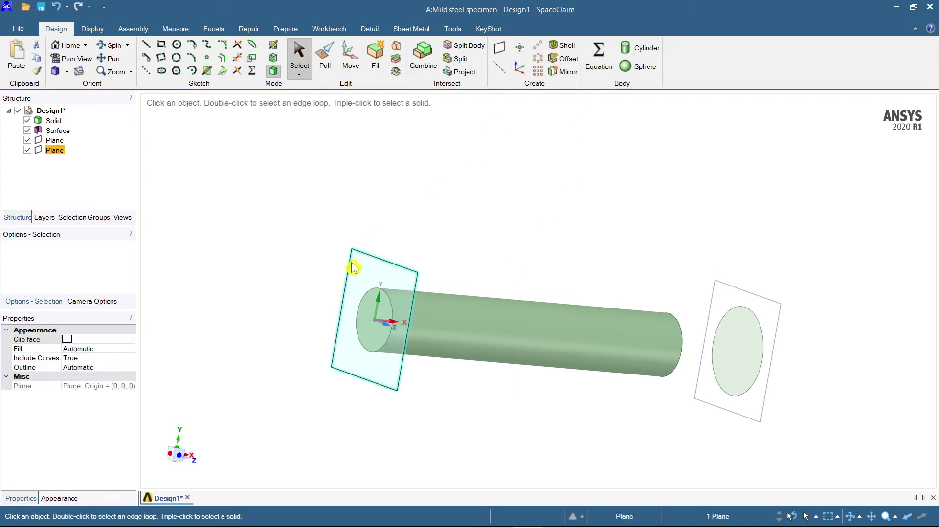
left_click(351, 58)
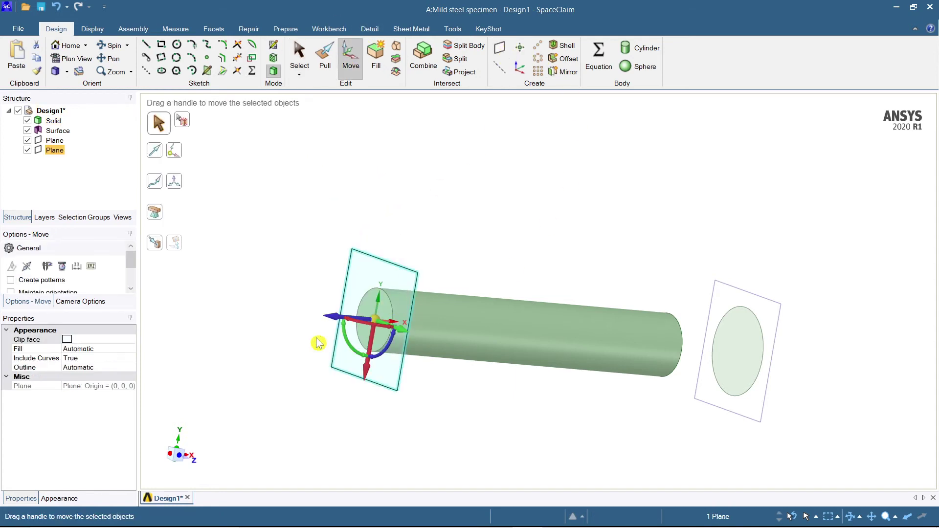
left_click_drag(328, 318, 257, 310)
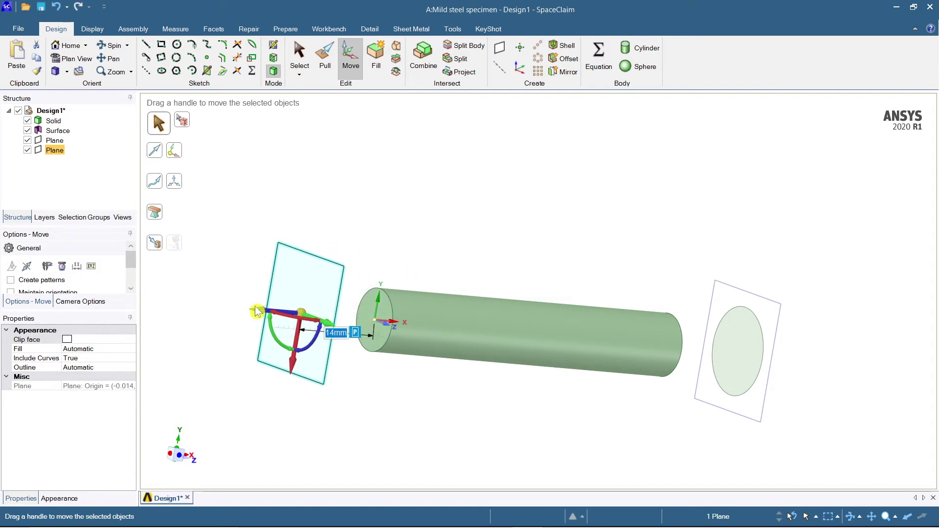
left_click(362, 275)
Sketch a 14 mm diameter circle centred on the cylinder axis on the offset plane beyond the origin end, and return to 3D mode.
left_click(328, 274)
left_click(73, 59)
mouse_move(429, 241)
middle_mouse_down("ctrl")
mouse_move(558, 225)
mouse_move(557, 214)
middle_mouse_up("ctrl")
left_click(176, 46)
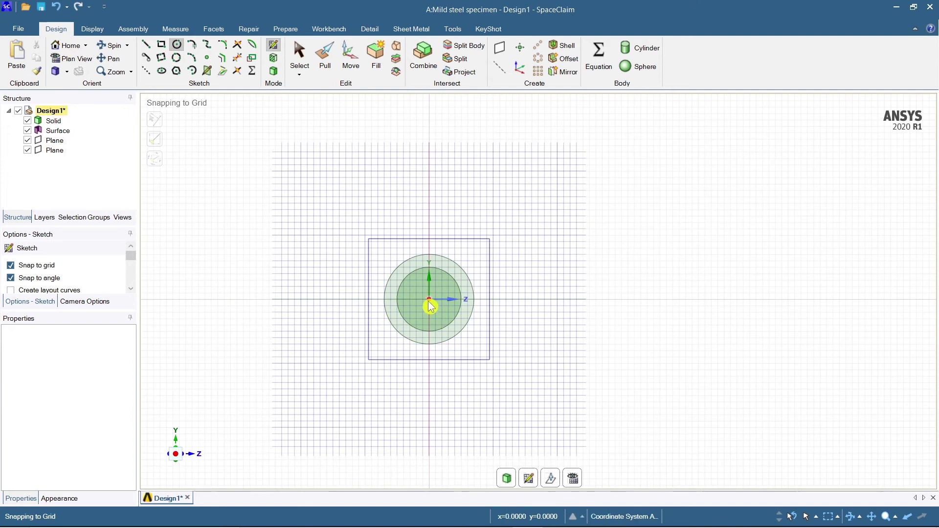
left_click(429, 301)
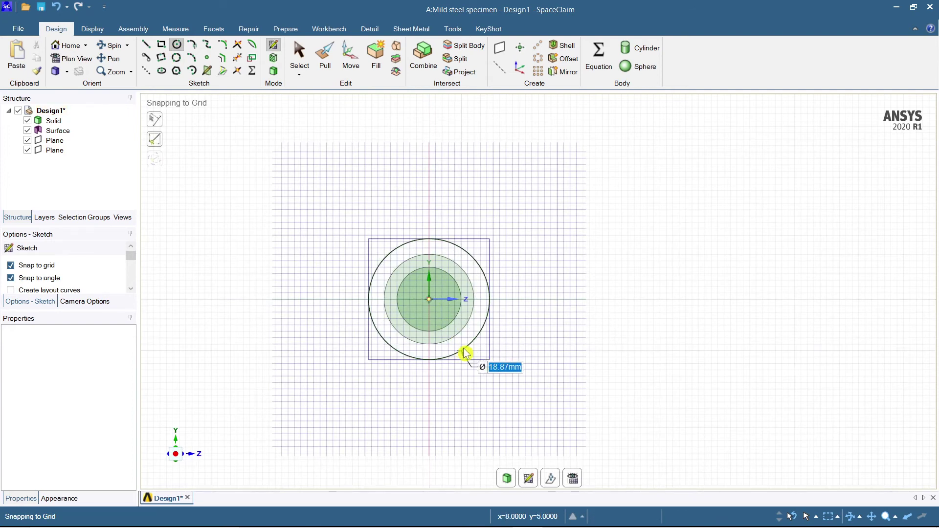
type("14")
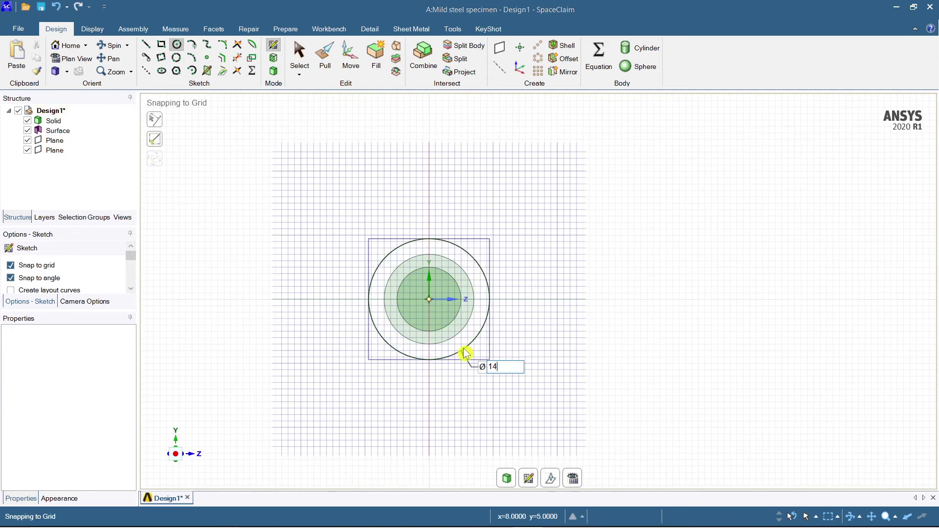
type("14")
key("Return")
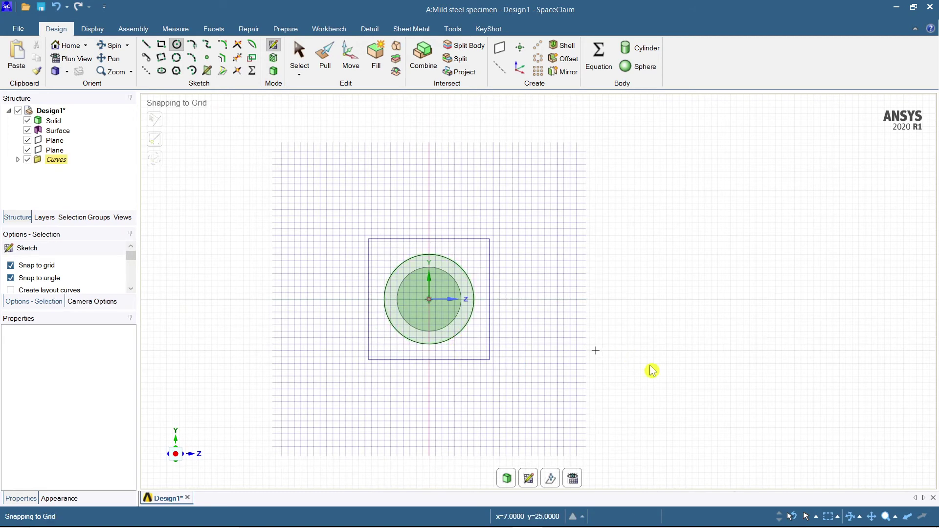
key("Escape")
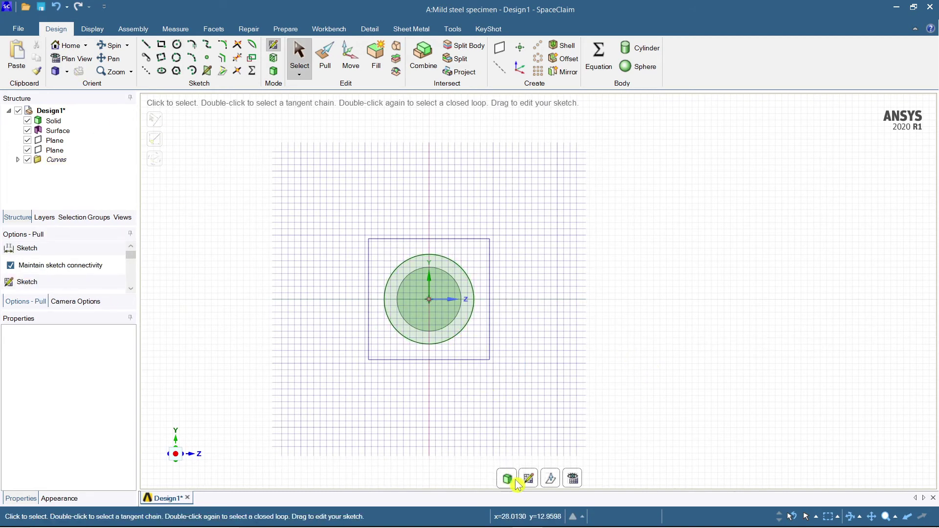
key("d")
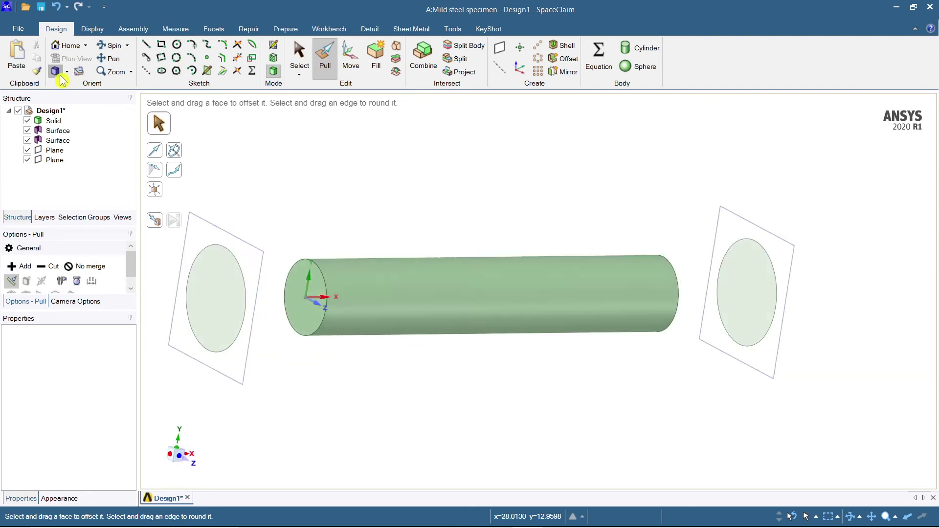
Hide both offset planes, leaving the cylinder and the two circular surfaces displayed.
scroll(606, 257, "up", 2)
scroll(608, 258, "down", 4)
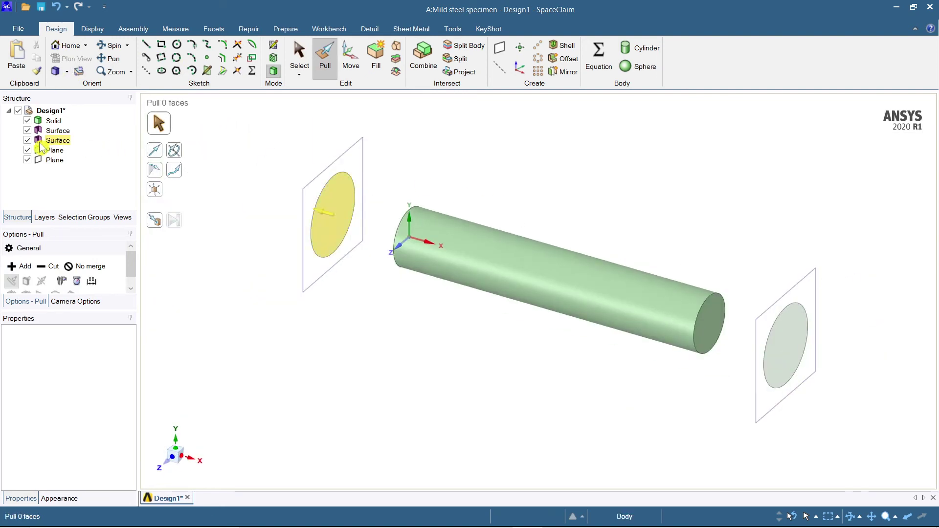
left_click(28, 150)
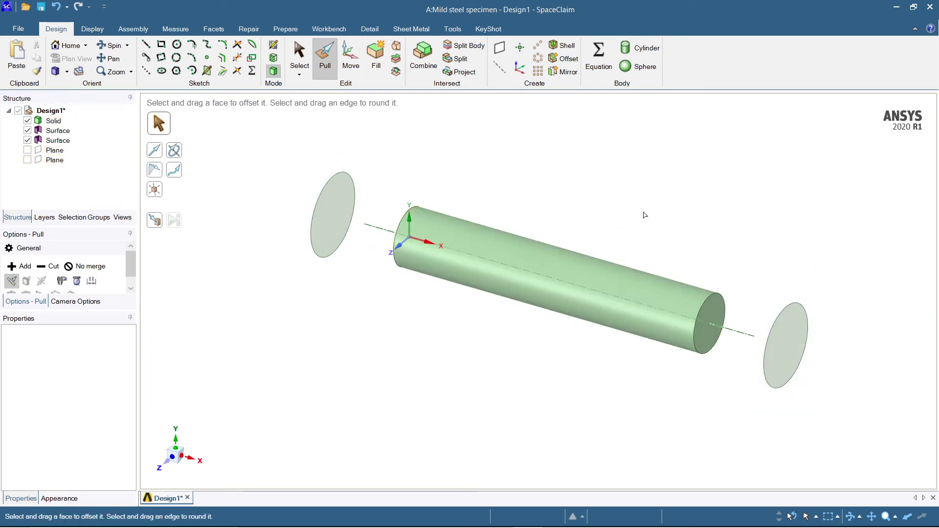
Select the circular surface beyond the cylinder's far end for a Pull operation.
middle_click_drag(808, 268, 789, 240)
left_click(764, 312)
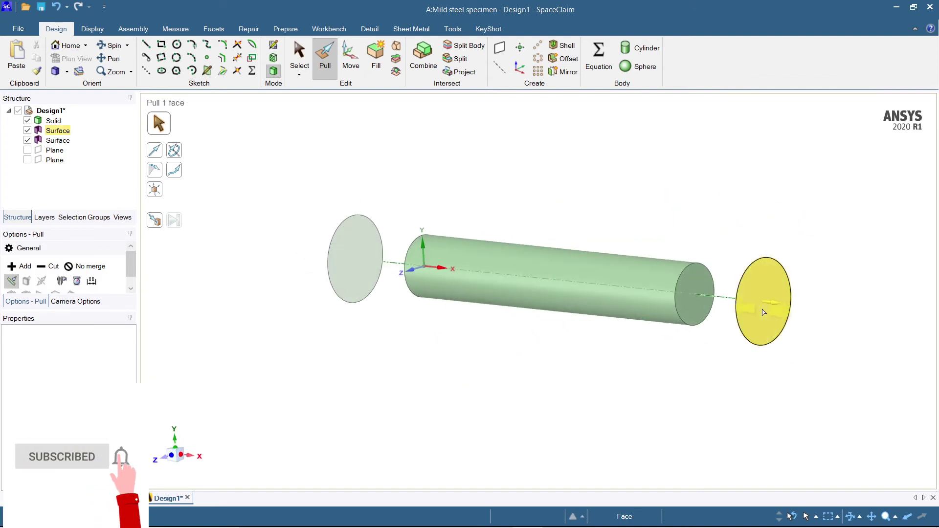
key("Escape")
left_click(776, 297)
key("p")
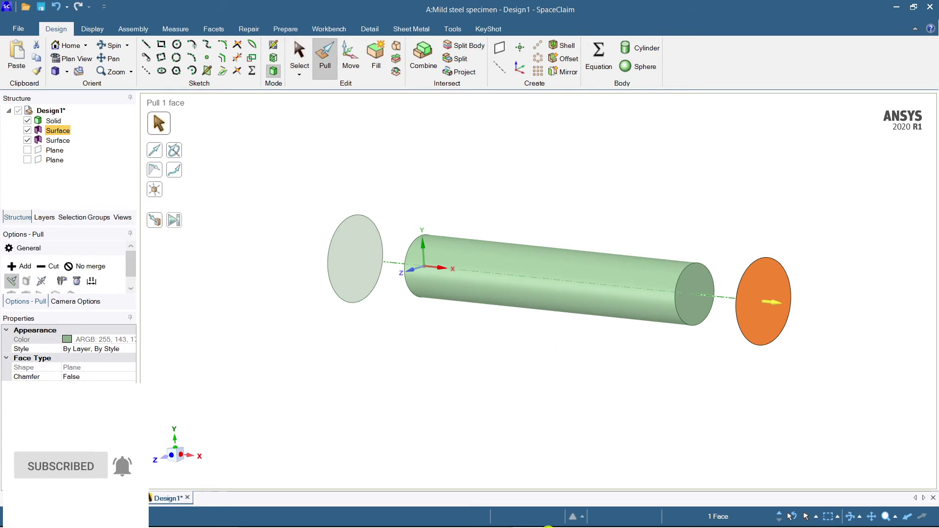
Switch to the OneNote drawing, check and mark the grip length dimension, and return to SpaceClaim.
mouse_move(559, 522)
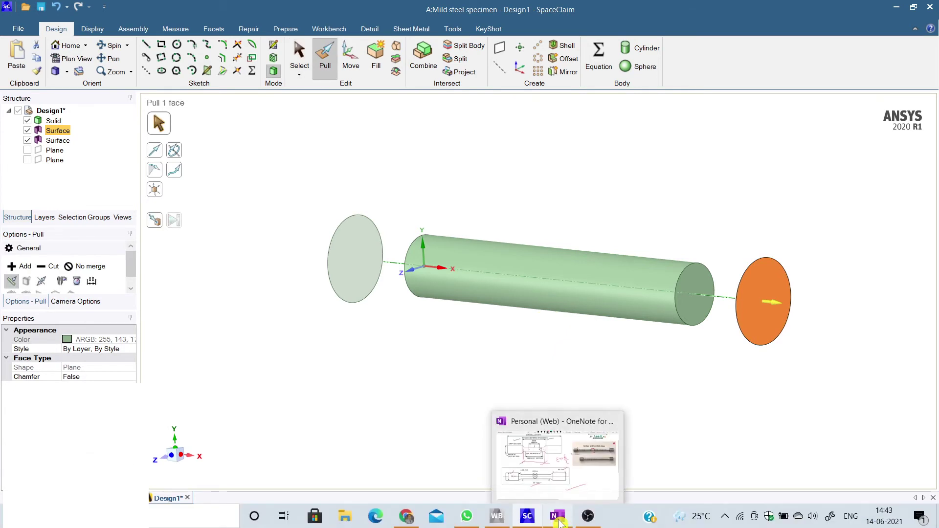
left_click(560, 496)
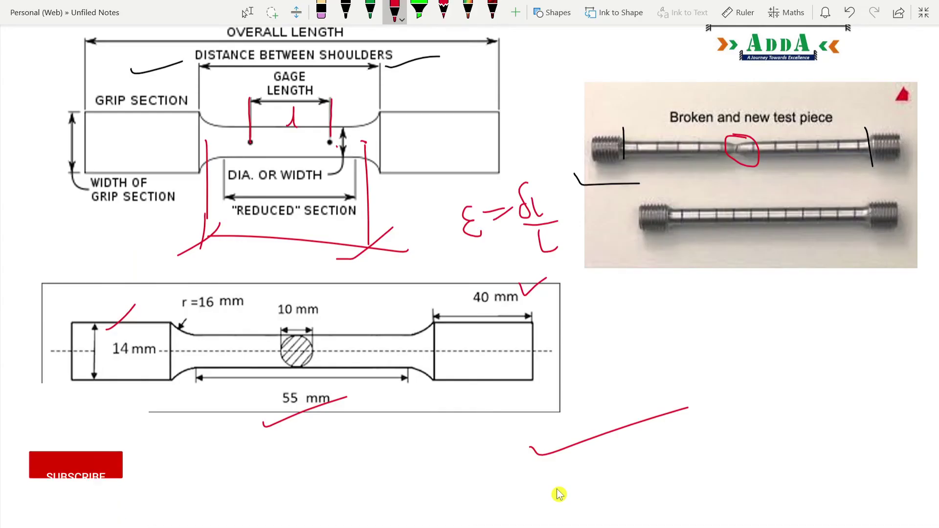
left_click_drag(560, 303, 614, 300)
mouse_move(538, 523)
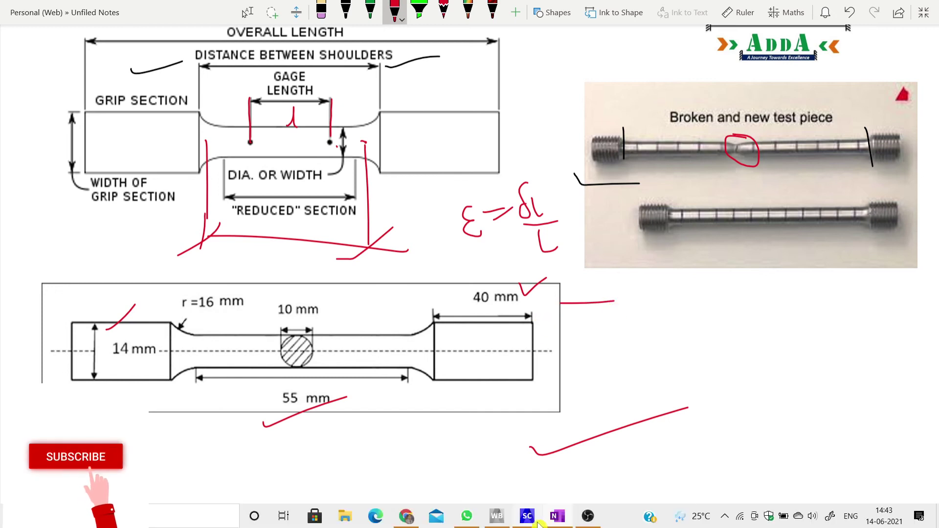
left_click(530, 453)
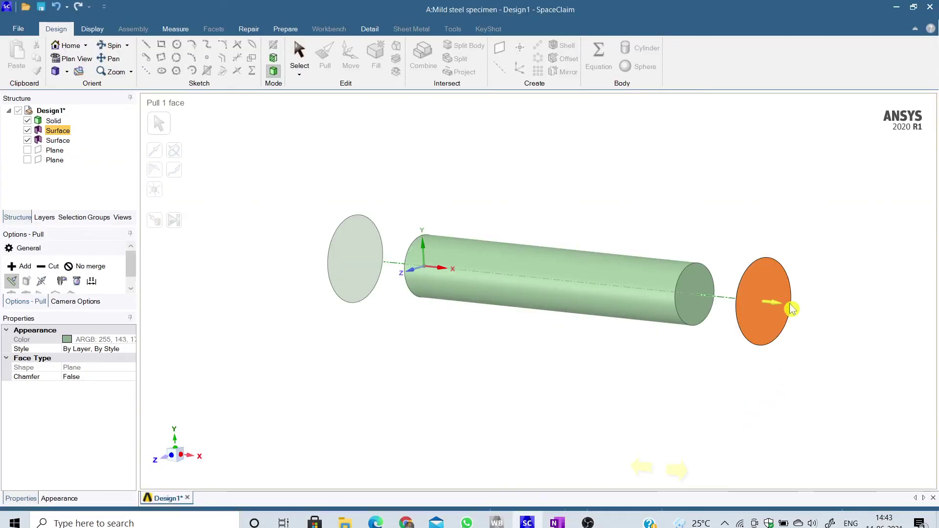
Pull the selected circular surface 40 mm outward along the axis to form a solid grip.
left_click_drag(768, 289, 817, 307)
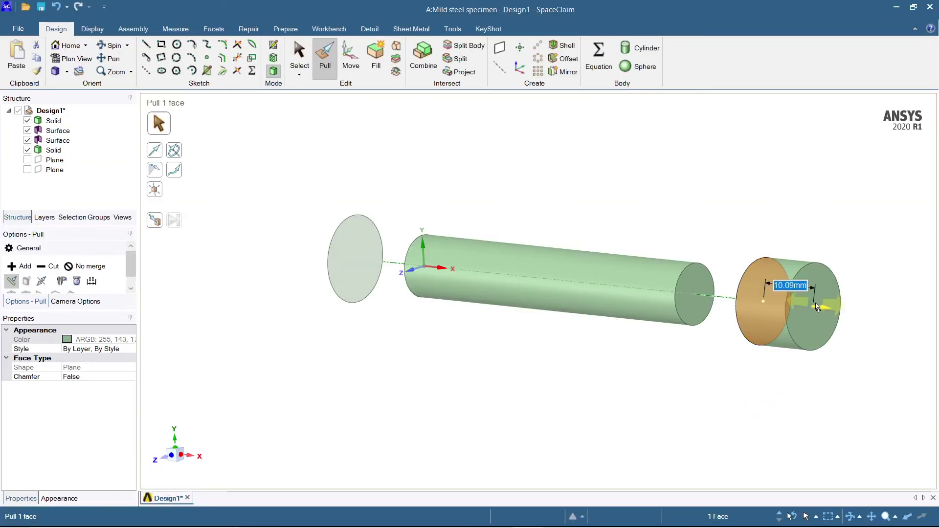
type("40")
key("Return")
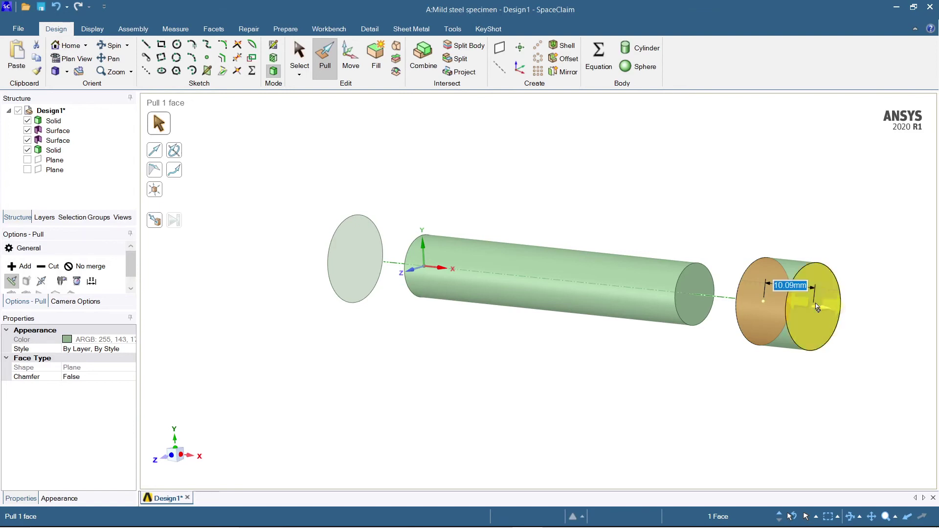
left_click(602, 436)
Pull the circular surface beyond the origin end outward along the axis to form the second solid grip.
middle_click_drag(601, 435, 754, 455)
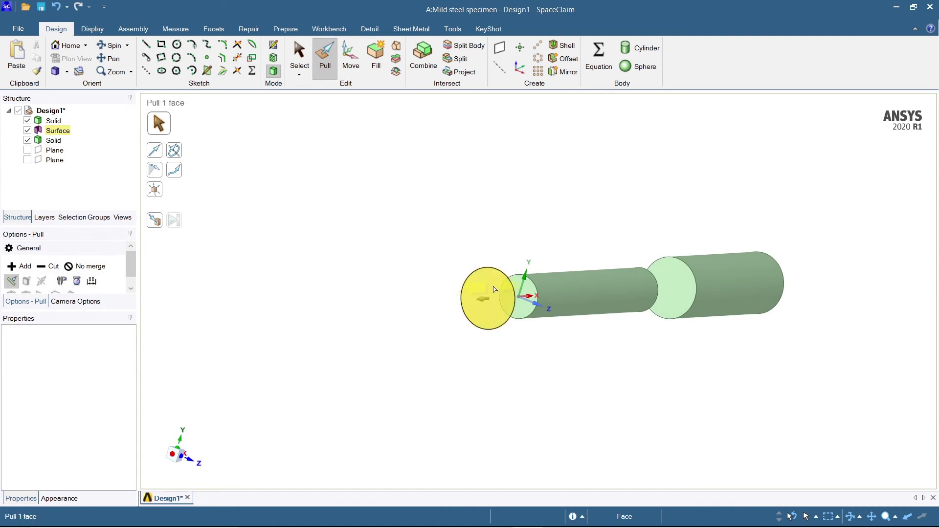
left_click(488, 301)
left_click_drag(488, 300, 446, 294)
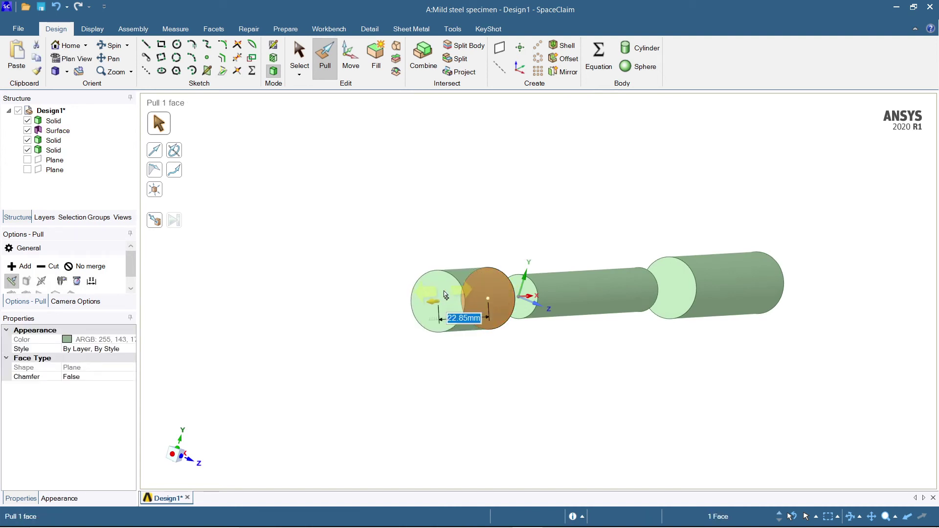
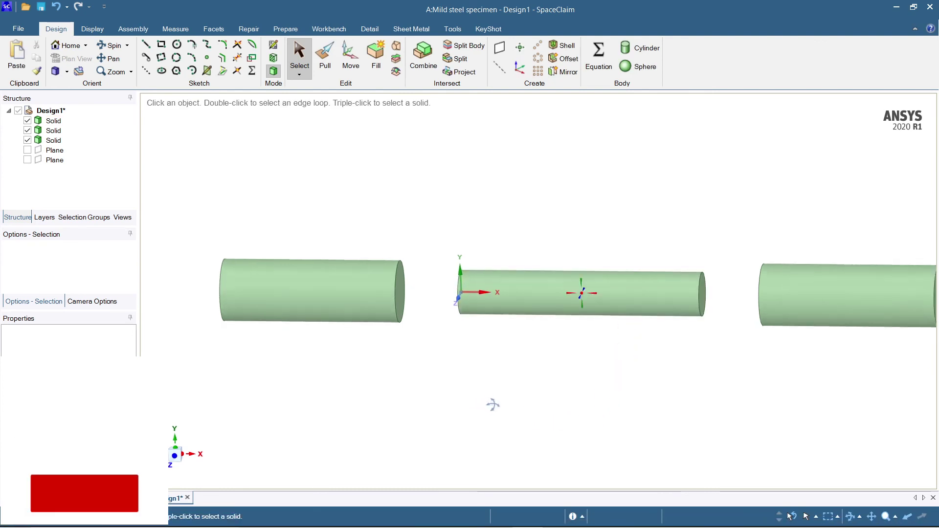
Blend the inner end face of the origin-side grip to the facing end face of the gauge cylinder.
left_click(405, 295)
left_click(405, 295)
middle_click_drag(408, 303, 518, 429)
left_click(480, 294, "ctrl")
middle_click_drag(597, 410, 527, 401)
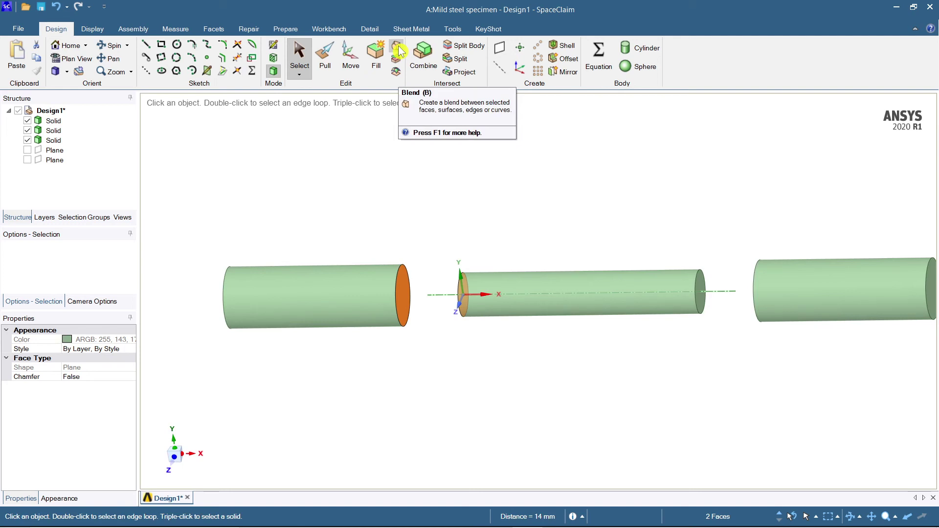
left_click(398, 47)
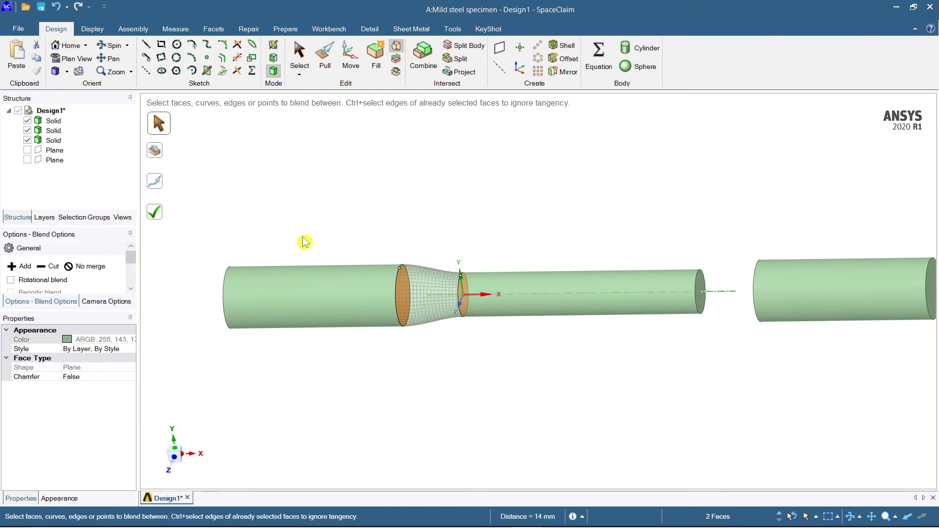
scroll(447, 330, "down", 2)
scroll(445, 329, "up", 6)
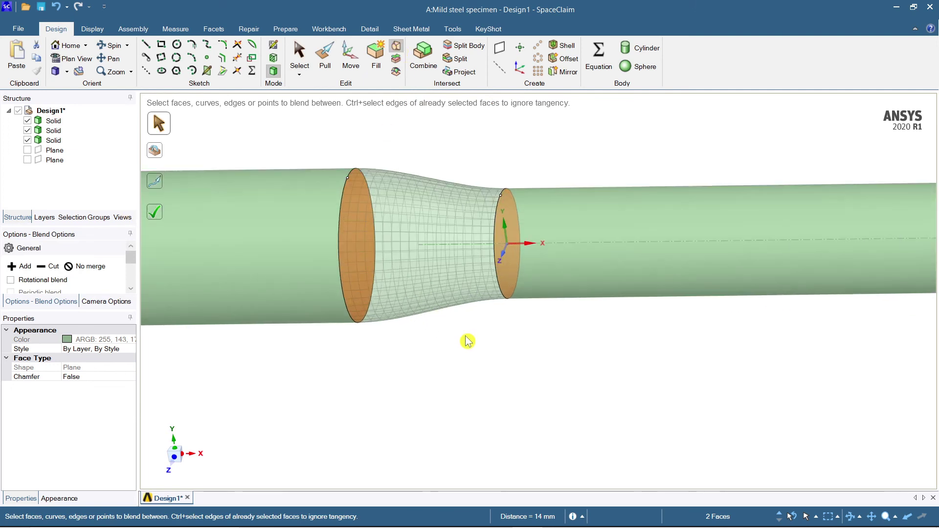
scroll(475, 371, "down", 2)
middle_click_drag(476, 386, 461, 405)
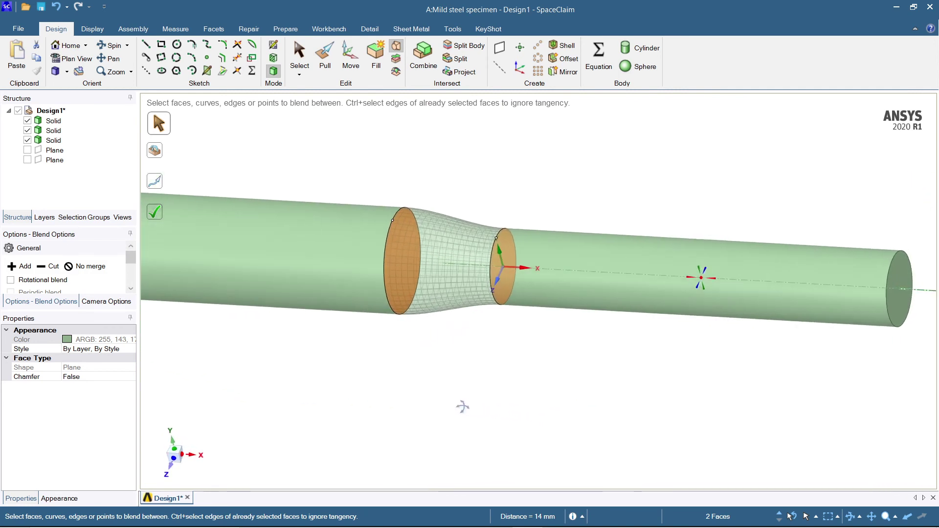
scroll(465, 410, "up", 3)
scroll(467, 410, "down", 2)
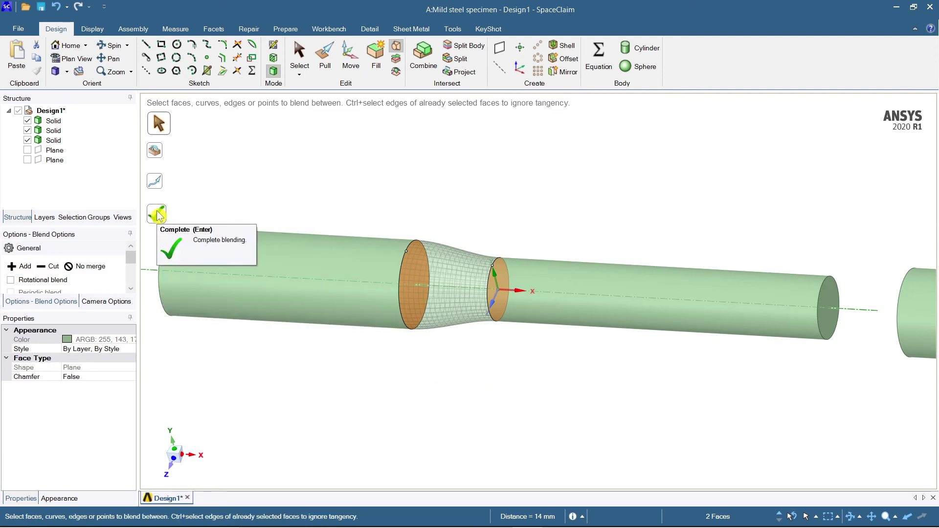
left_click(157, 216)
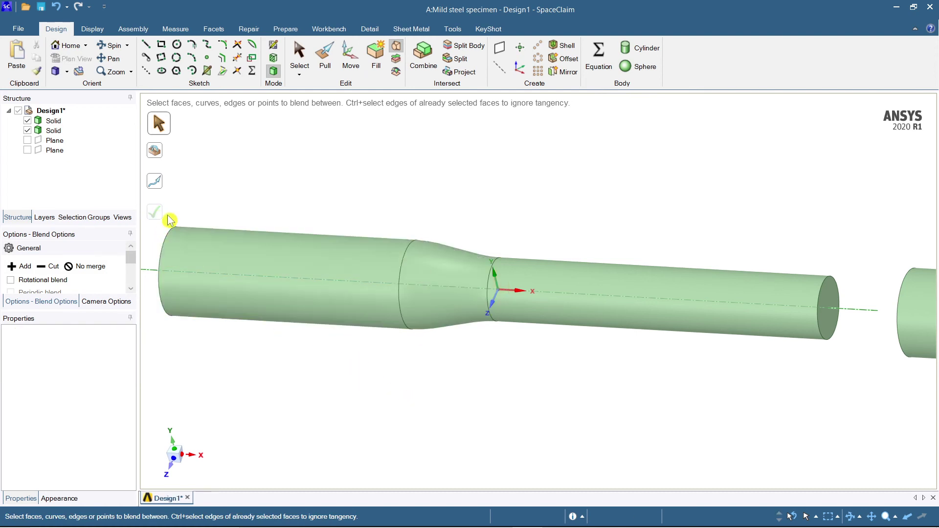
Blend the gauge cylinder's far end face to the inner end face of the remaining separate grip.
scroll(388, 360, "up", 3)
scroll(392, 361, "down", 5)
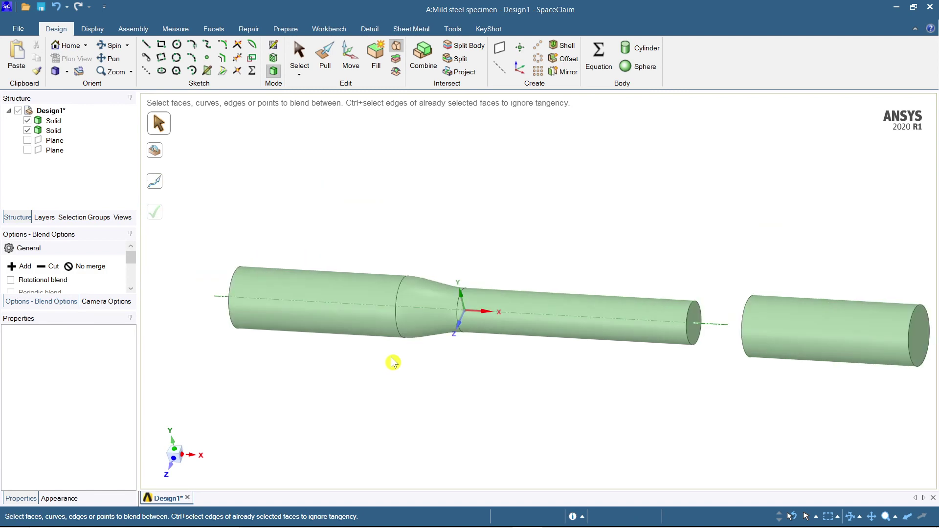
middle_click_drag(471, 399, 560, 441)
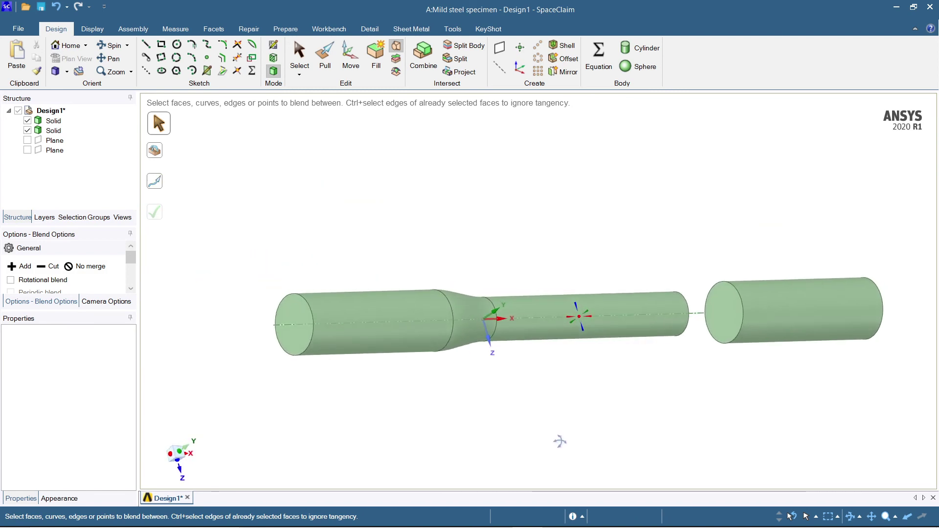
left_click(724, 313)
middle_click_drag(755, 394, 624, 384)
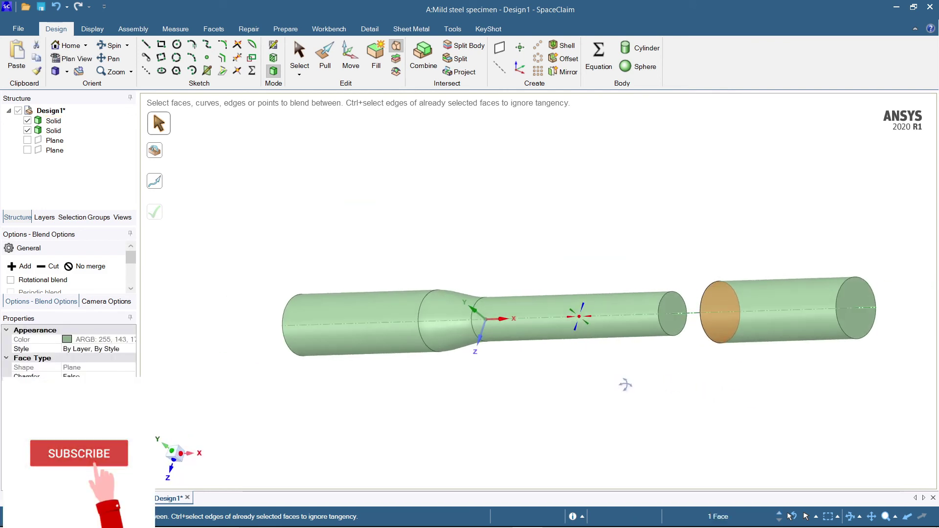
left_click(678, 311)
middle_click_drag(828, 474, 916, 448)
left_click(755, 304)
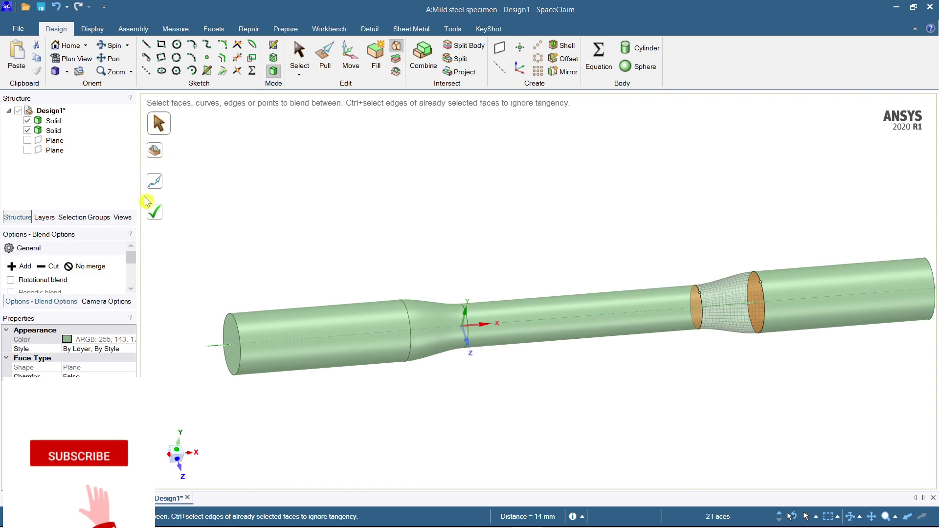
left_click(154, 211)
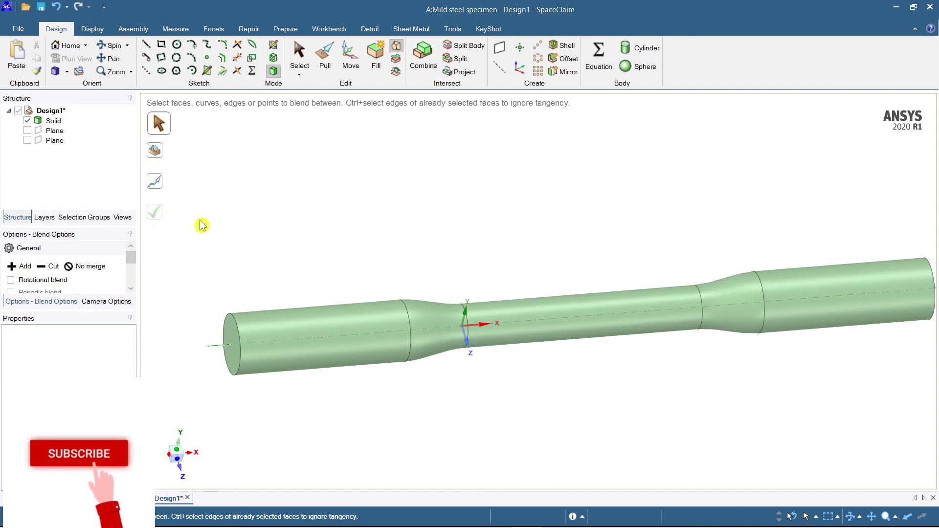
Try the Combine tool on the whole specimen body.
scroll(367, 241, "up", 3)
scroll(421, 247, "down", 5)
mouse_move(422, 248)
middle_mouse_down()
mouse_move(482, 241)
mouse_move(482, 226)
mouse_move(386, 220)
mouse_move(447, 273)
mouse_move(495, 256)
mouse_move(494, 240)
mouse_move(367, 236)
mouse_move(469, 260)
mouse_move(466, 268)
middle_mouse_up()
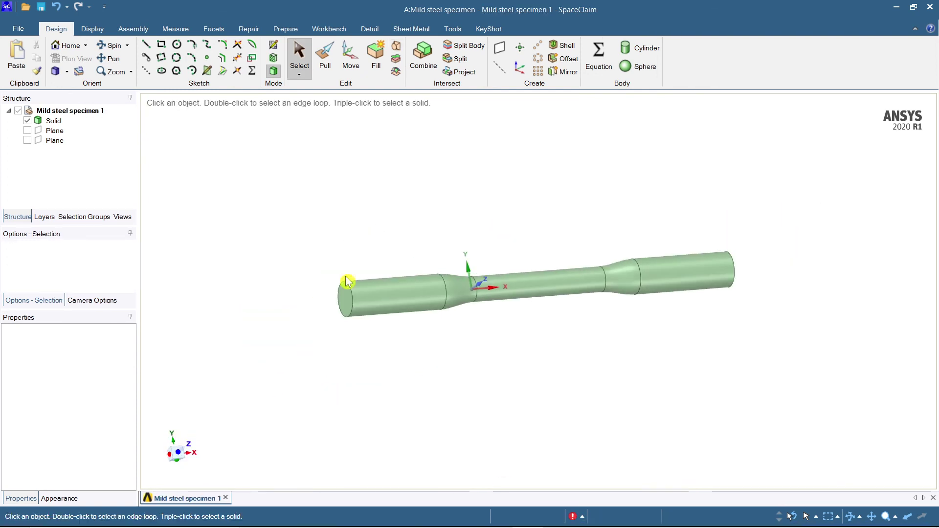
left_click_drag(293, 198, 816, 379)
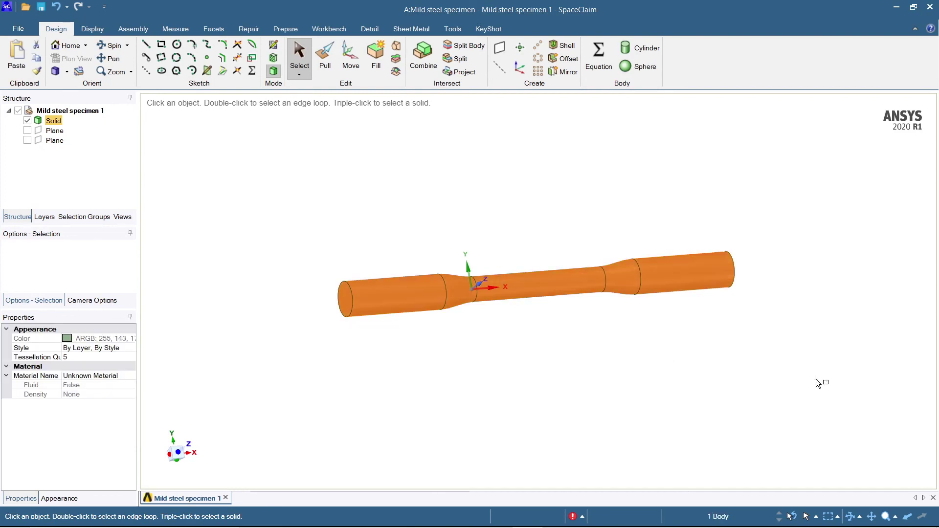
left_click(432, 62)
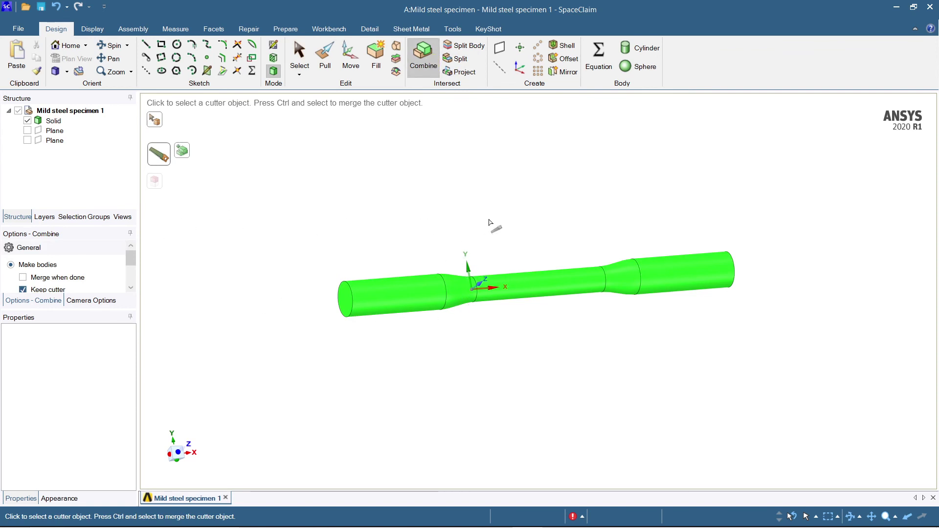
key("Escape")
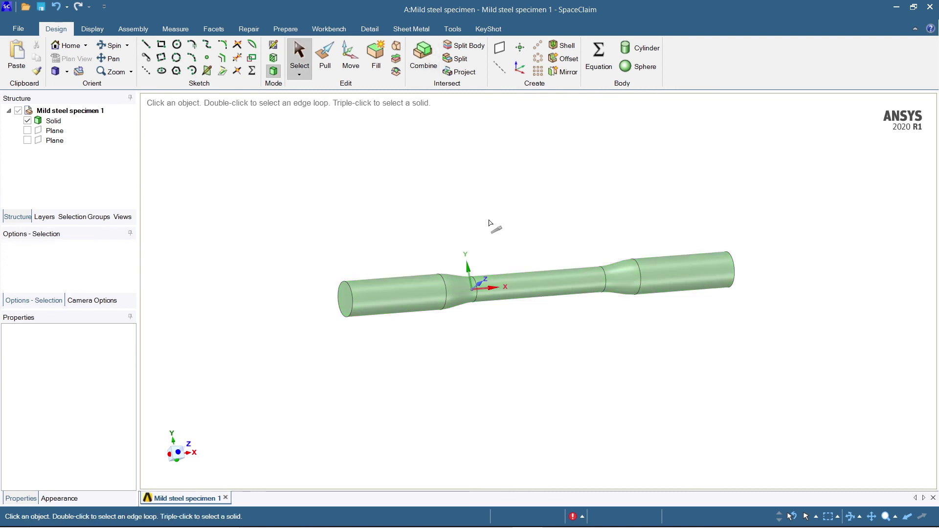
left_click_drag(313, 227, 861, 344)
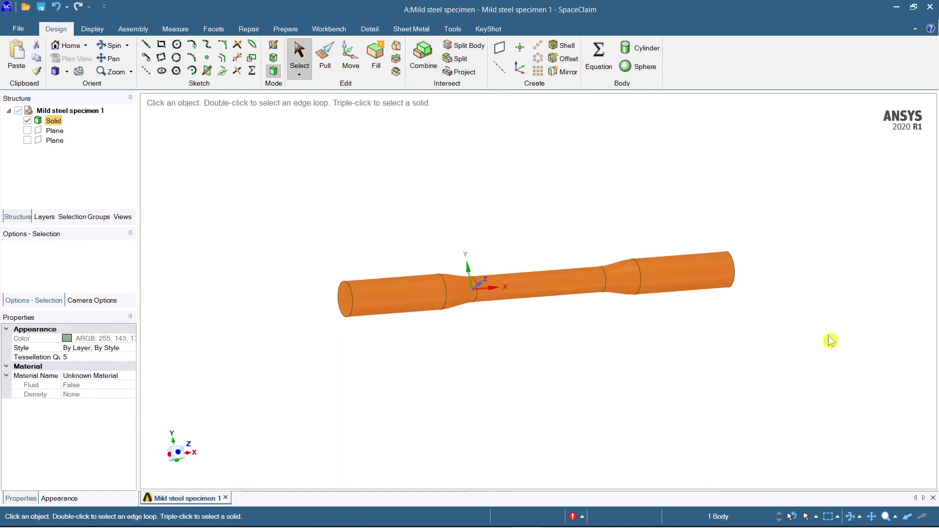
left_click(575, 212)
left_click(52, 122)
left_click(292, 213)
left_click_drag(296, 204, 755, 366)
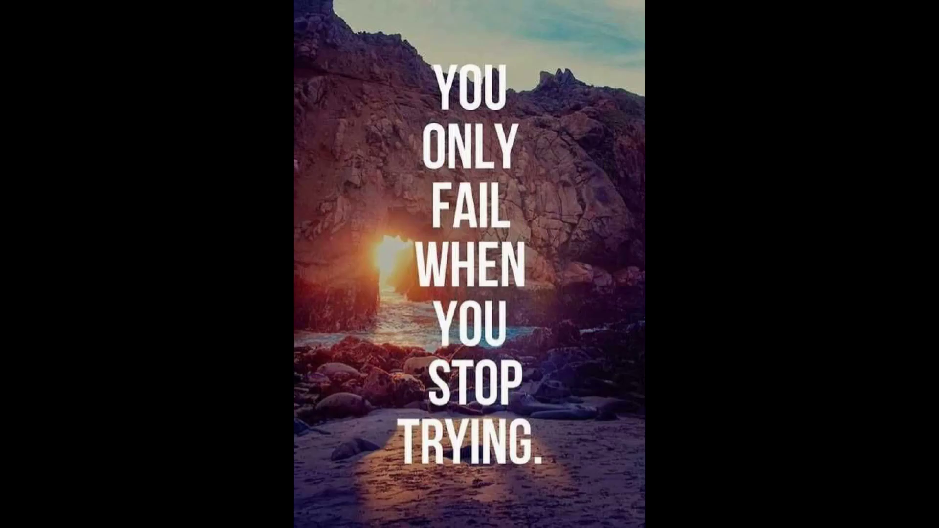